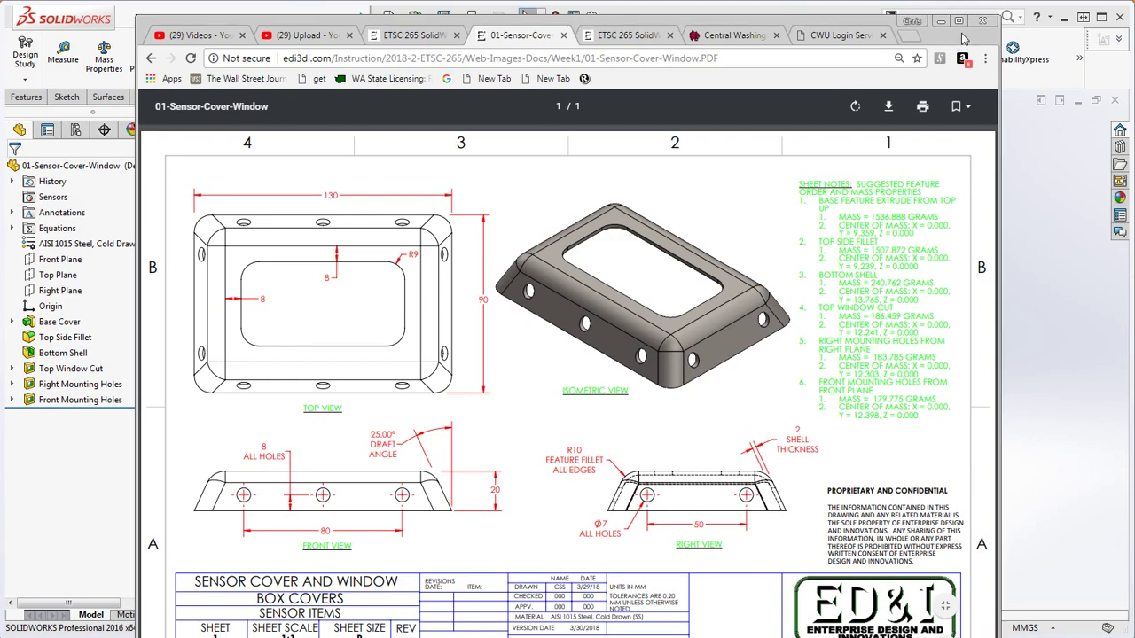
Examine the Sensor Cover and Window drawing sheet and move its browser window away from the SOLIDWORKS part
drag(958, 44, 961, 2)
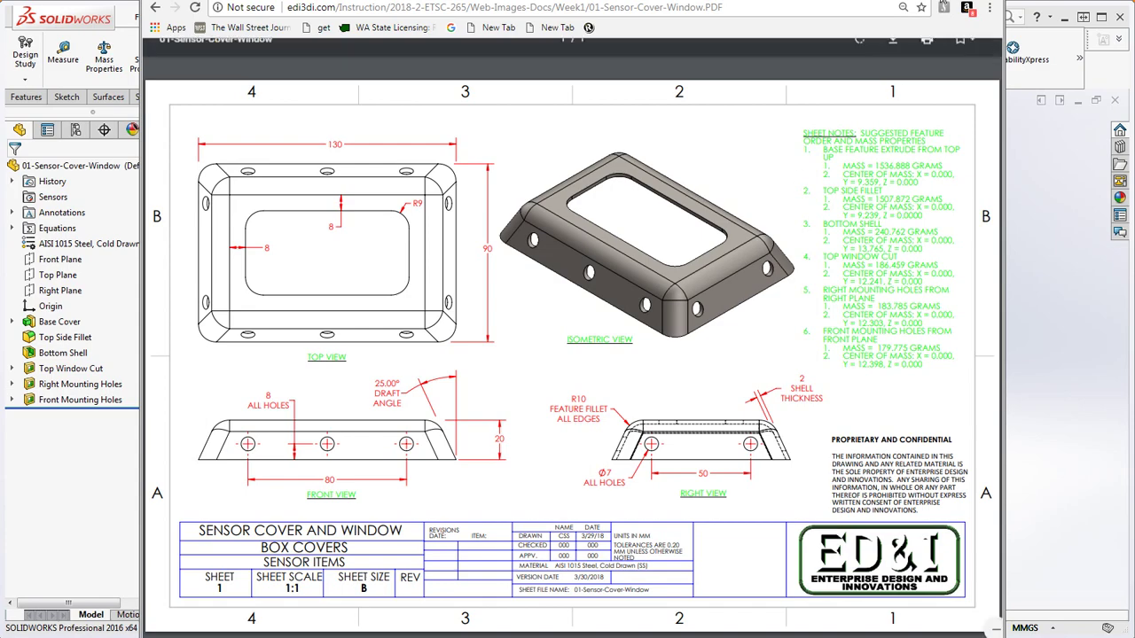
drag(878, 0, 1134, 53)
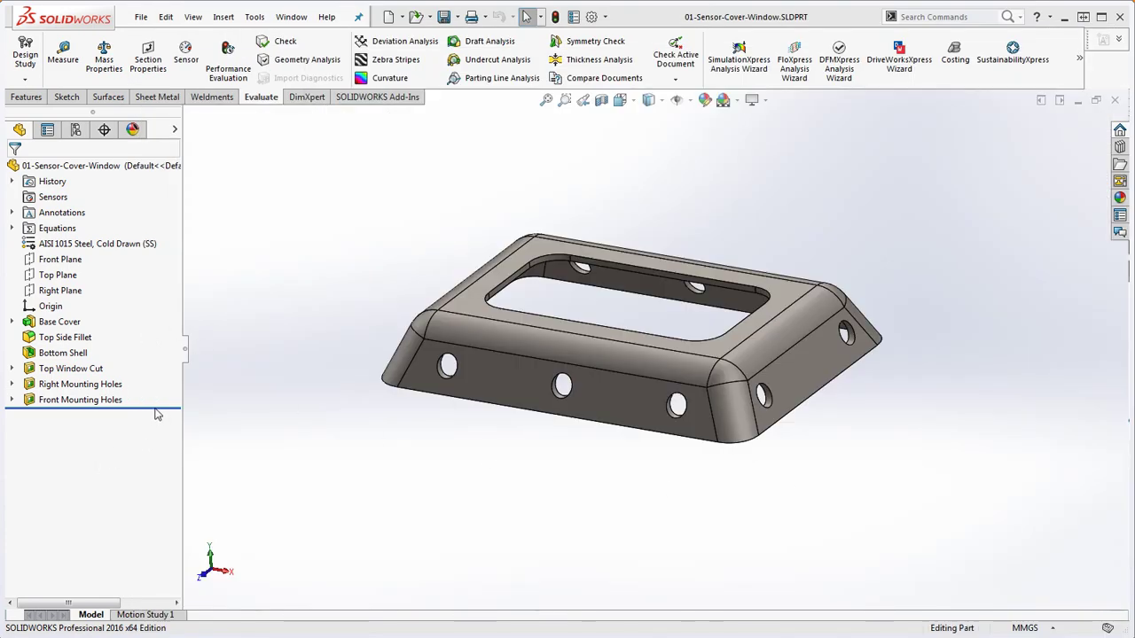
Roll the part back to just after Base Cover and inspect its base sketch from several angles, then exit the sketch
drag(158, 410, 155, 330)
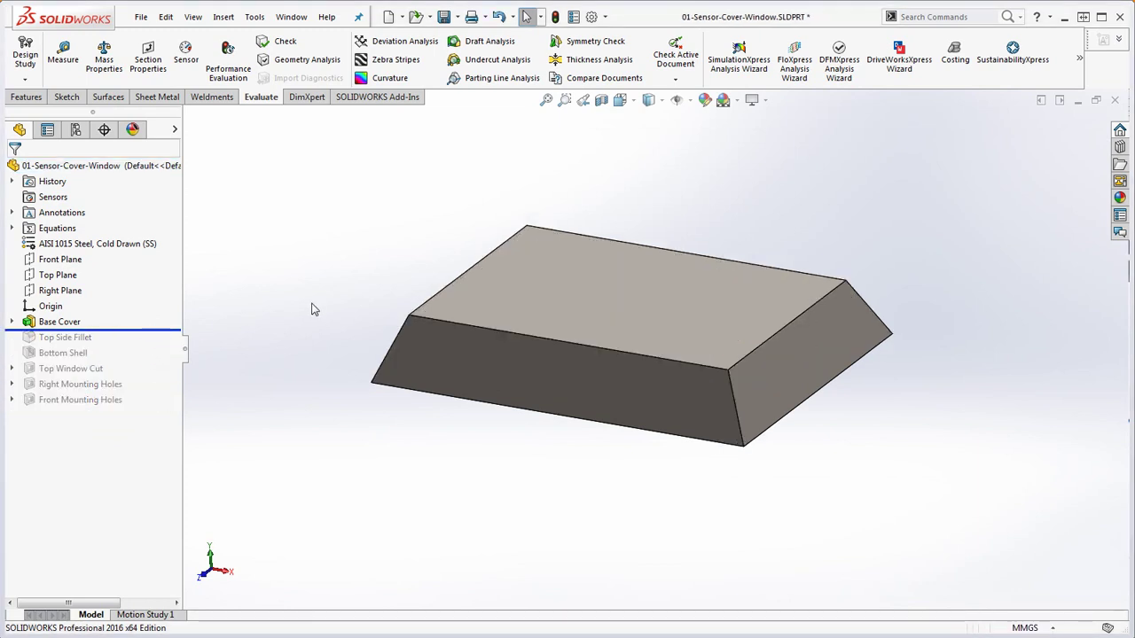
click(11, 322)
right_click(69, 339)
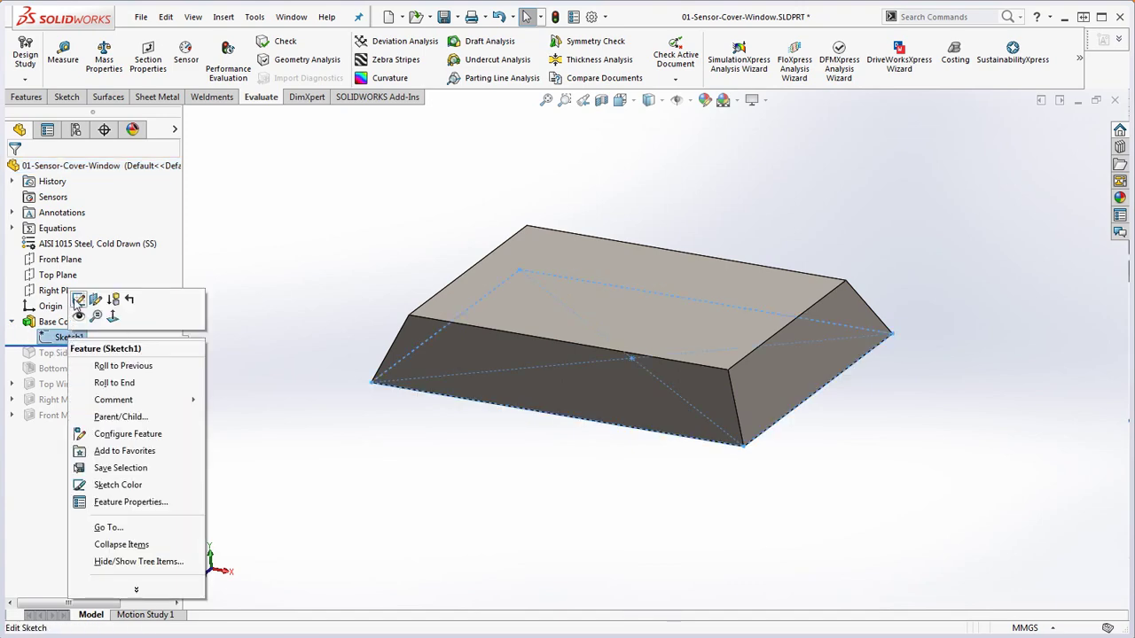
click(78, 302)
key(ctrl+8)
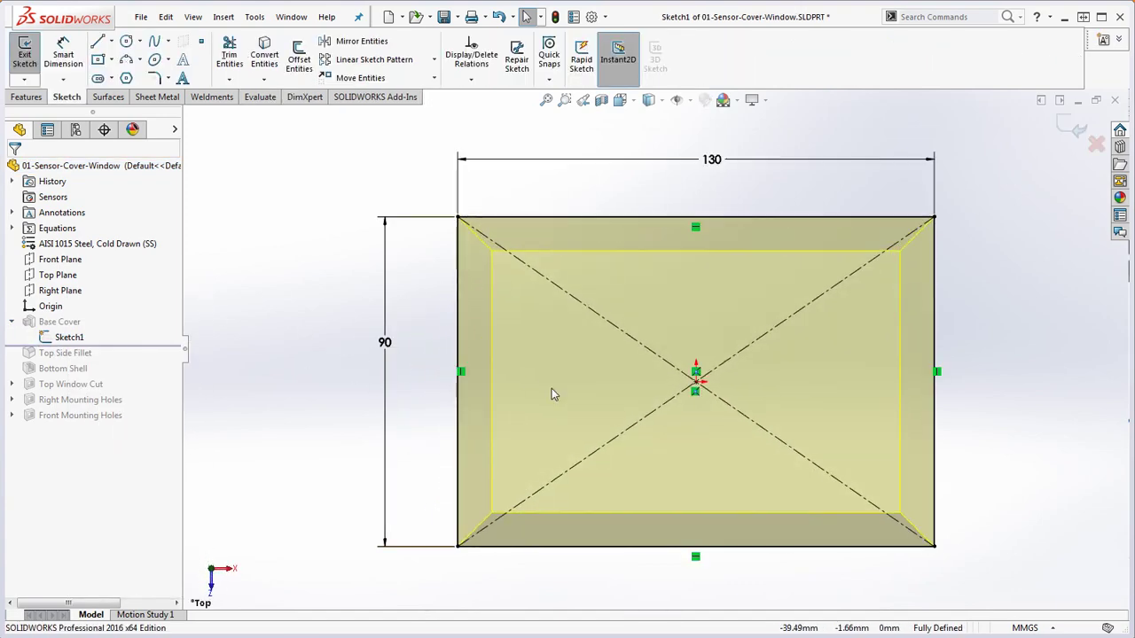
scroll(691, 340, up, 3)
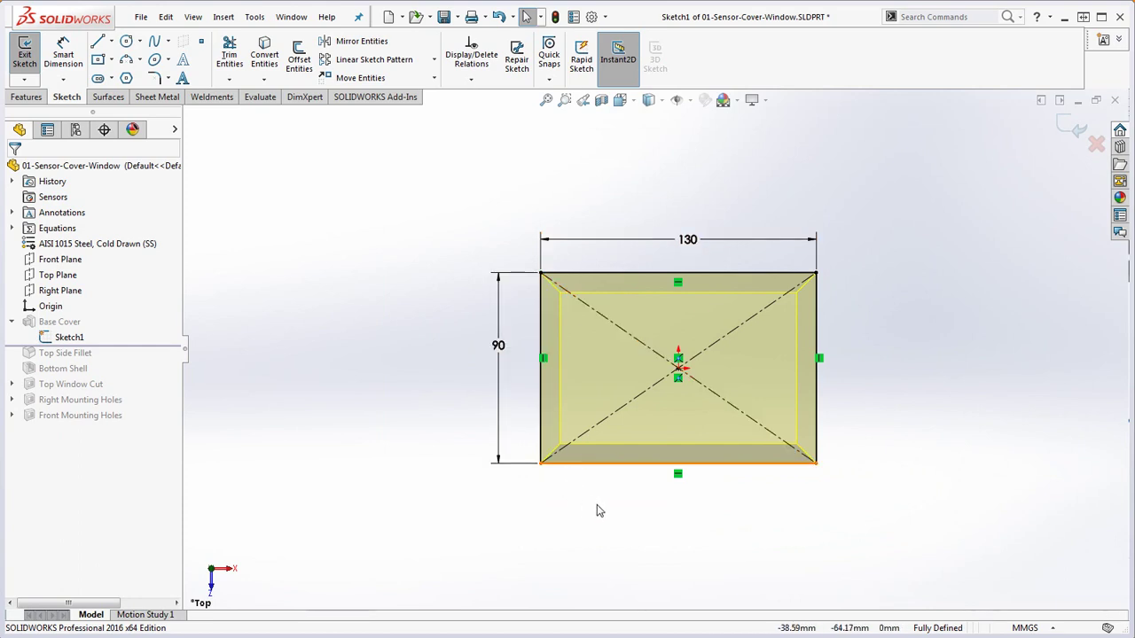
scroll(684, 538, down, 1)
middle_drag(684, 532, 671, 330)
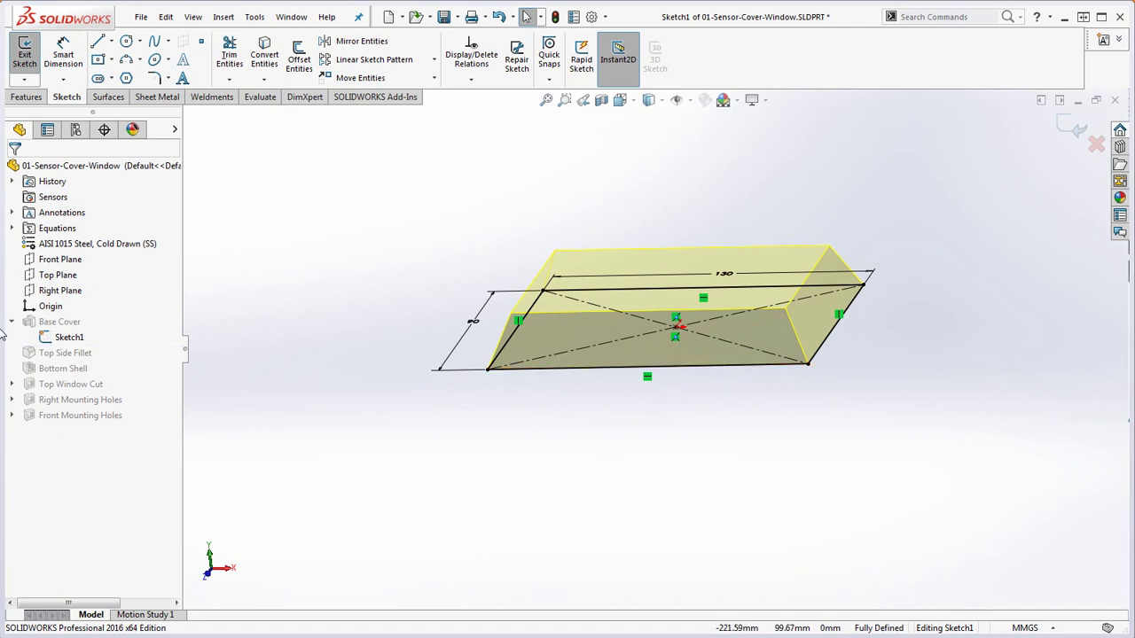
click(556, 17)
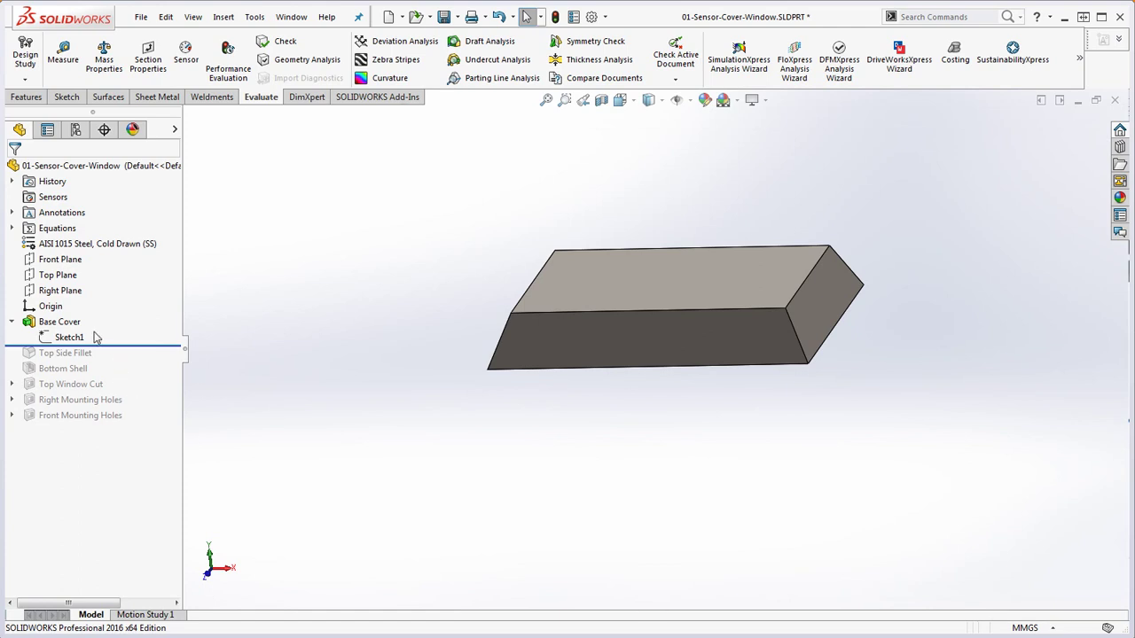
Review the extrude settings of the Base Cover feature and close them without changes
right_click(62, 321)
click(91, 288)
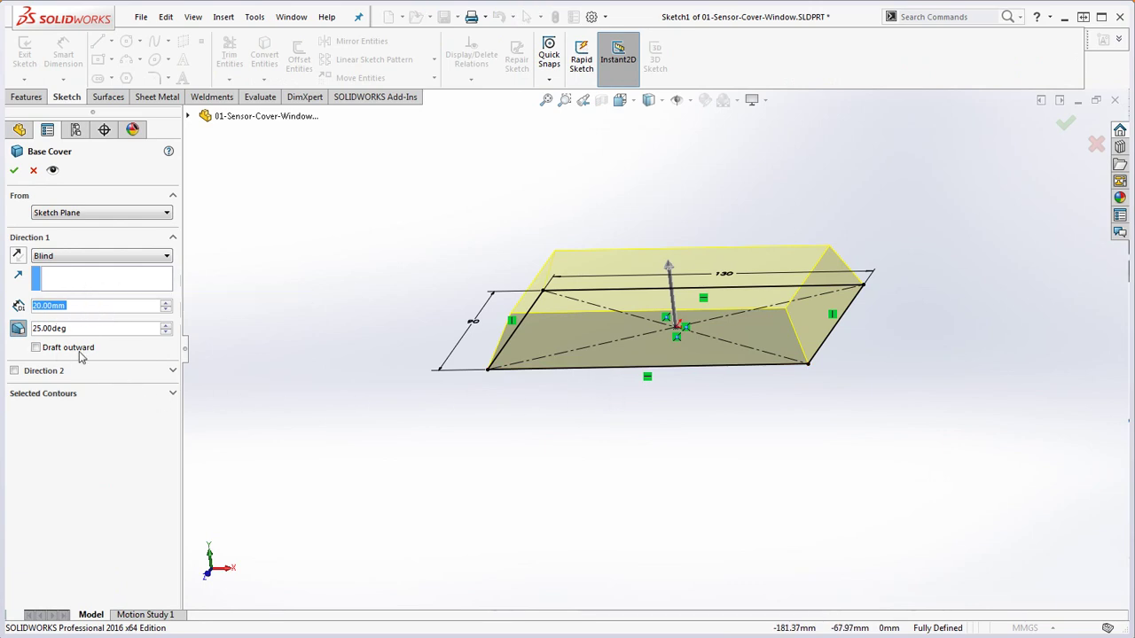
click(33, 171)
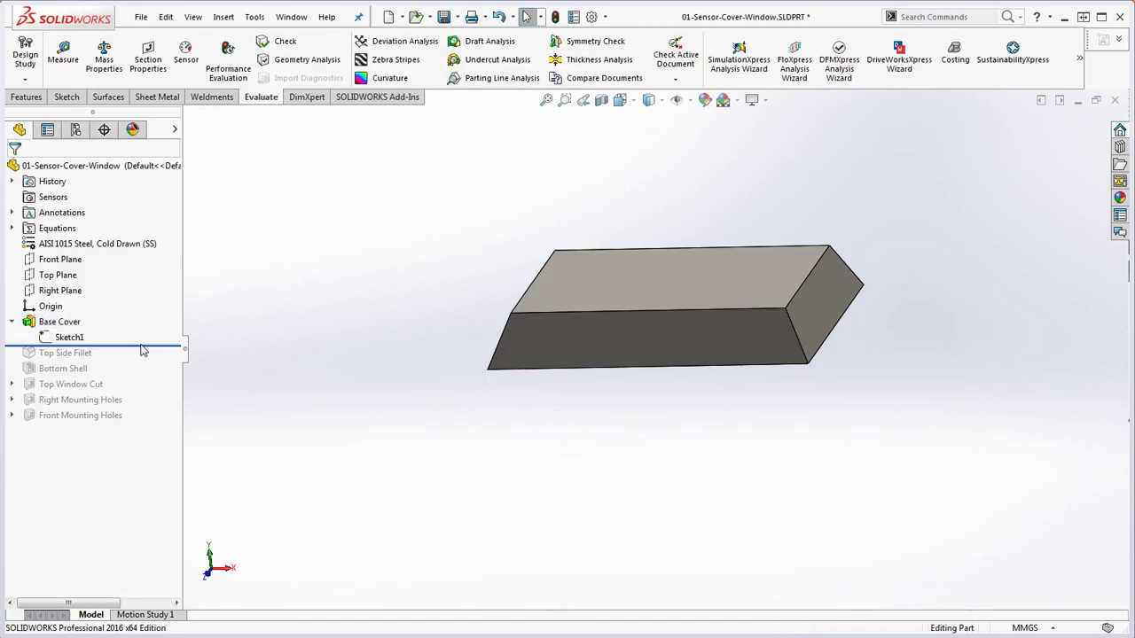
Roll the part forward past Top Side Fillet and review that fillet's selected items and radius
drag(147, 346, 143, 361)
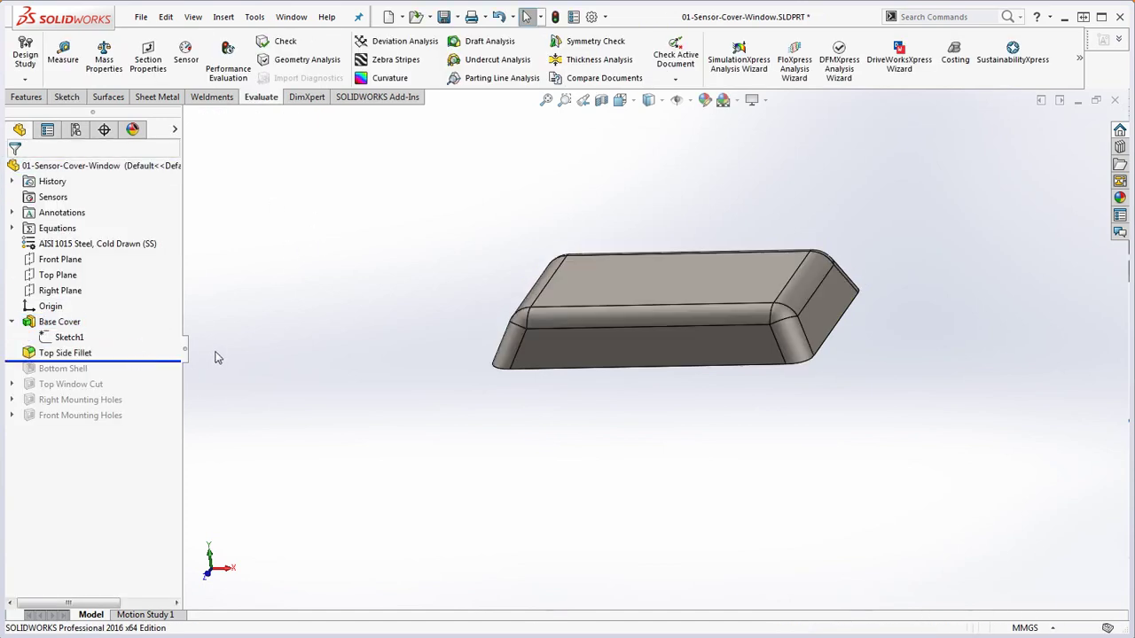
right_click(80, 353)
click(93, 312)
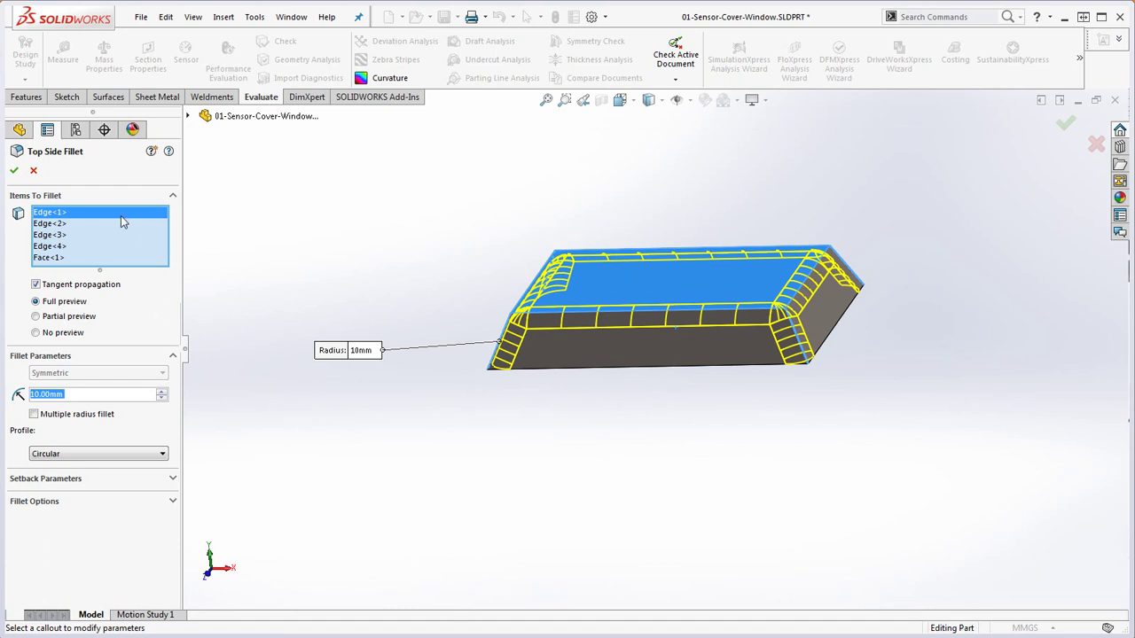
click(14, 171)
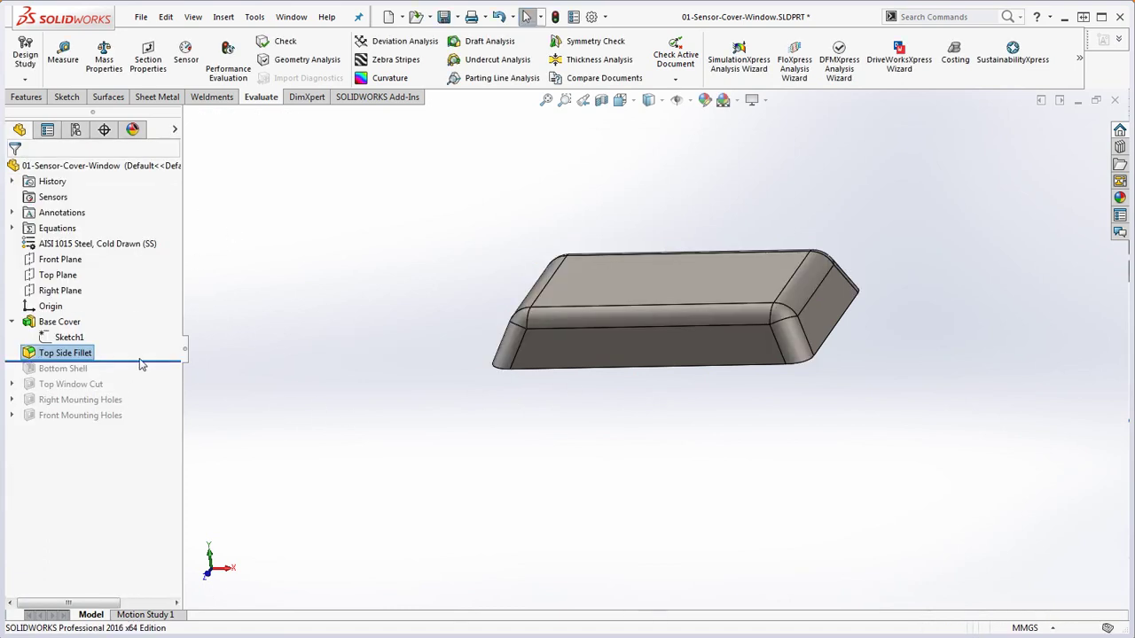
Roll the part forward past Bottom Shell, view the underside, and review the shell's thickness and removed face
drag(142, 362, 135, 376)
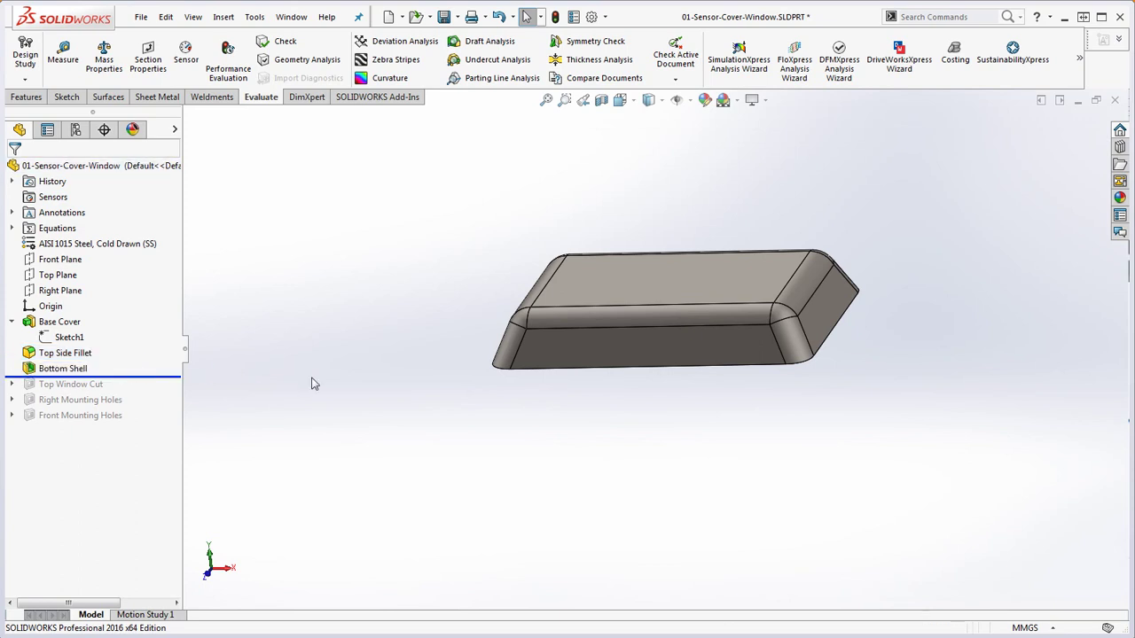
middle_drag(635, 420, 605, 250)
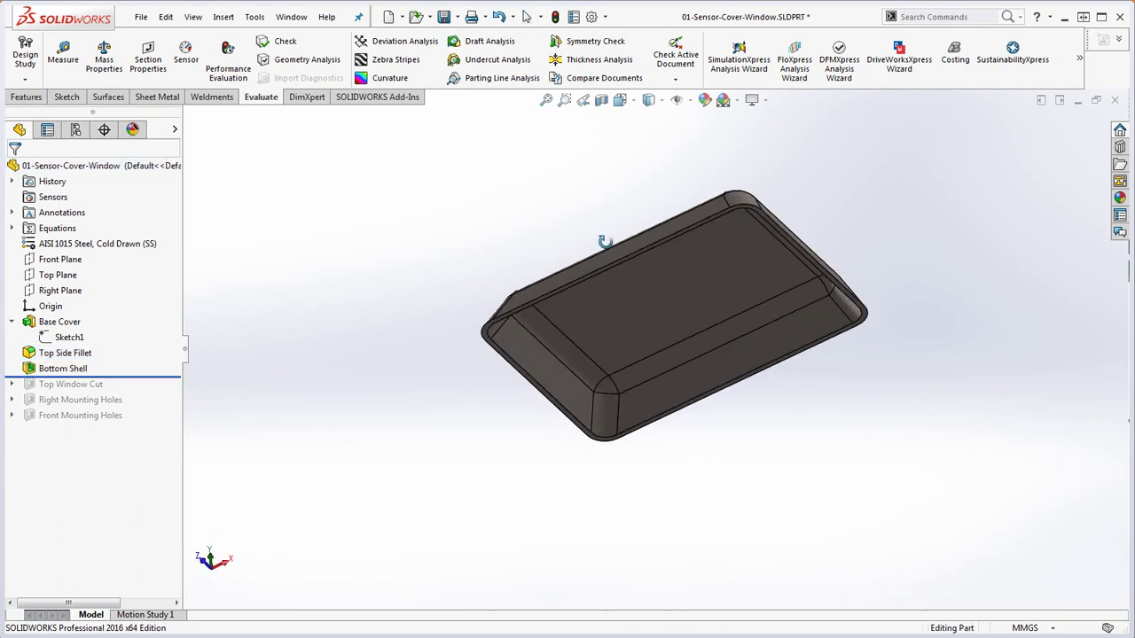
right_click(65, 369)
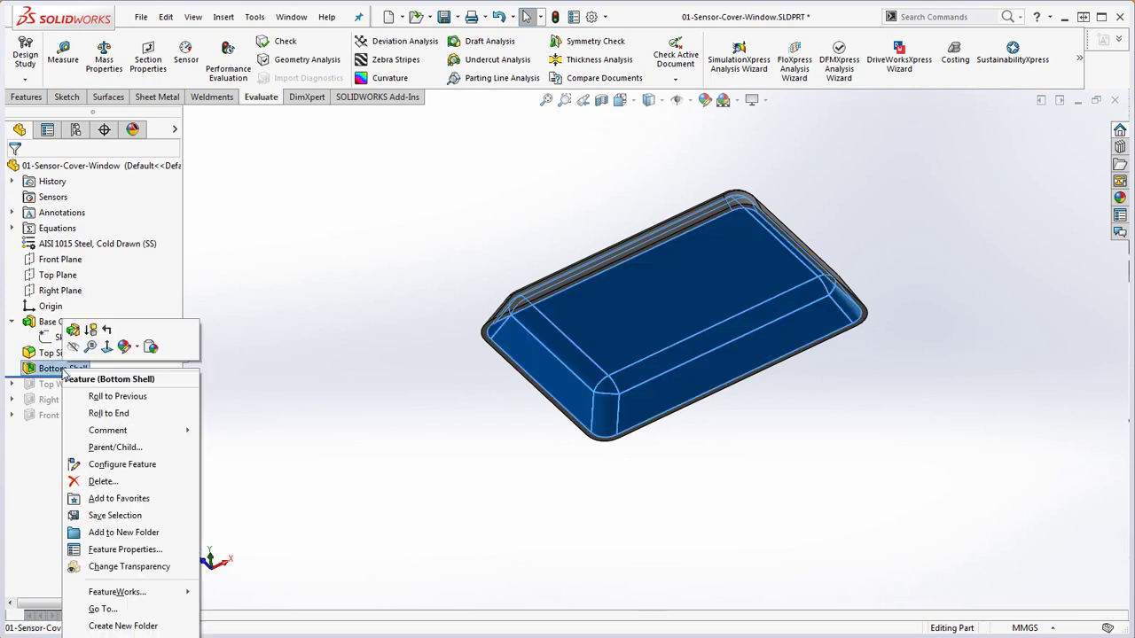
click(75, 330)
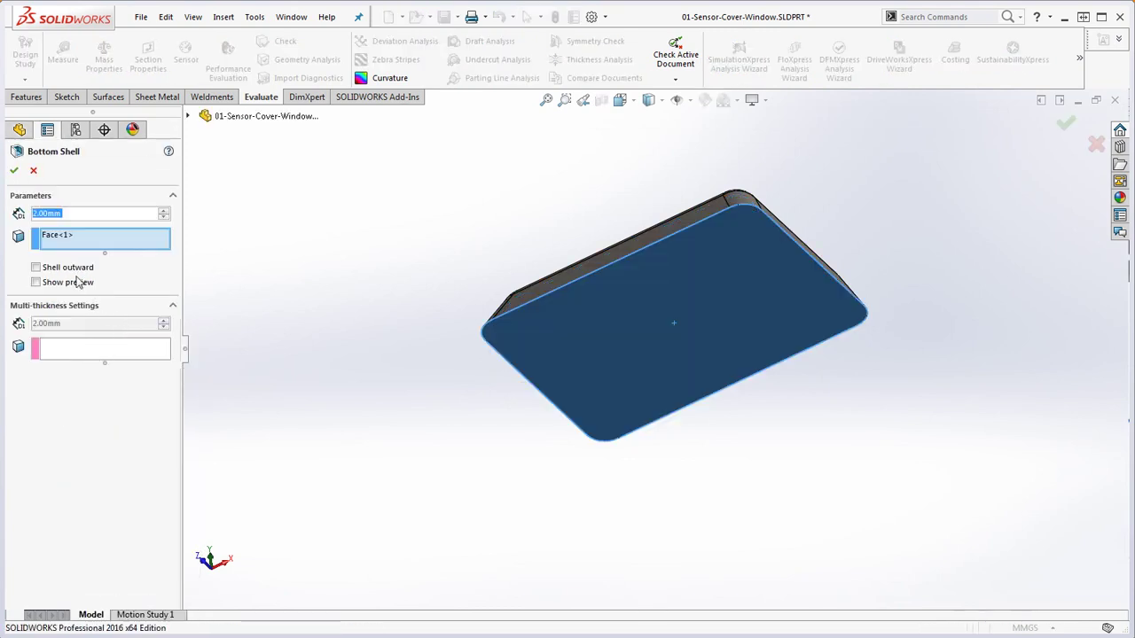
click(14, 170)
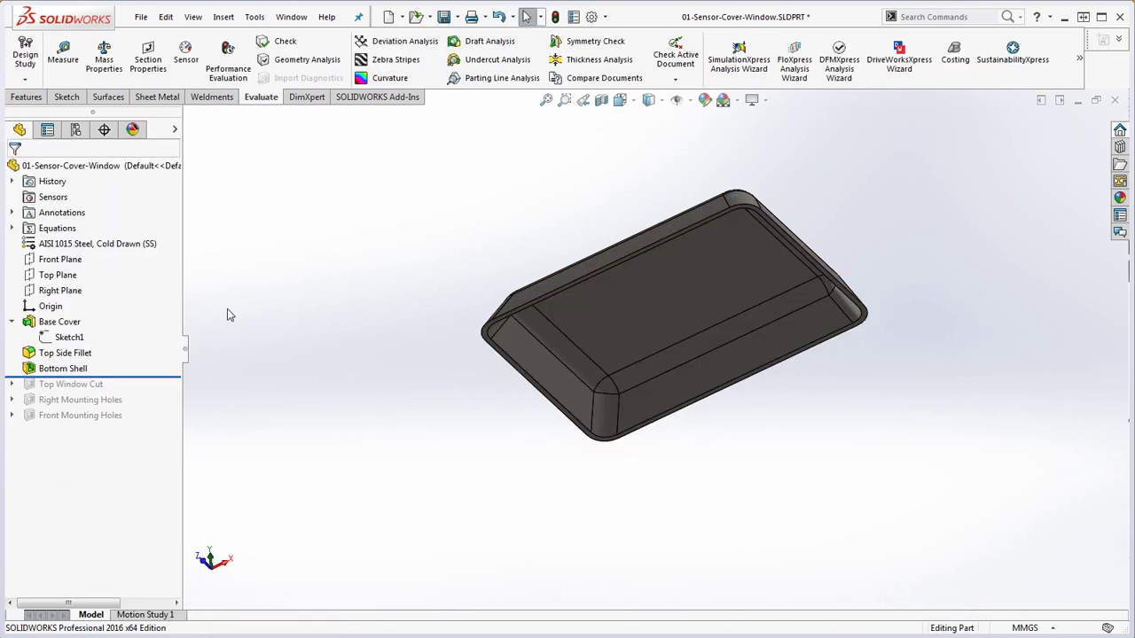
Roll the part forward past Top Window Cut and open that cut's sketch for editing
drag(142, 376, 144, 392)
middle_drag(314, 358, 578, 64)
middle_drag(667, 444, 719, 271)
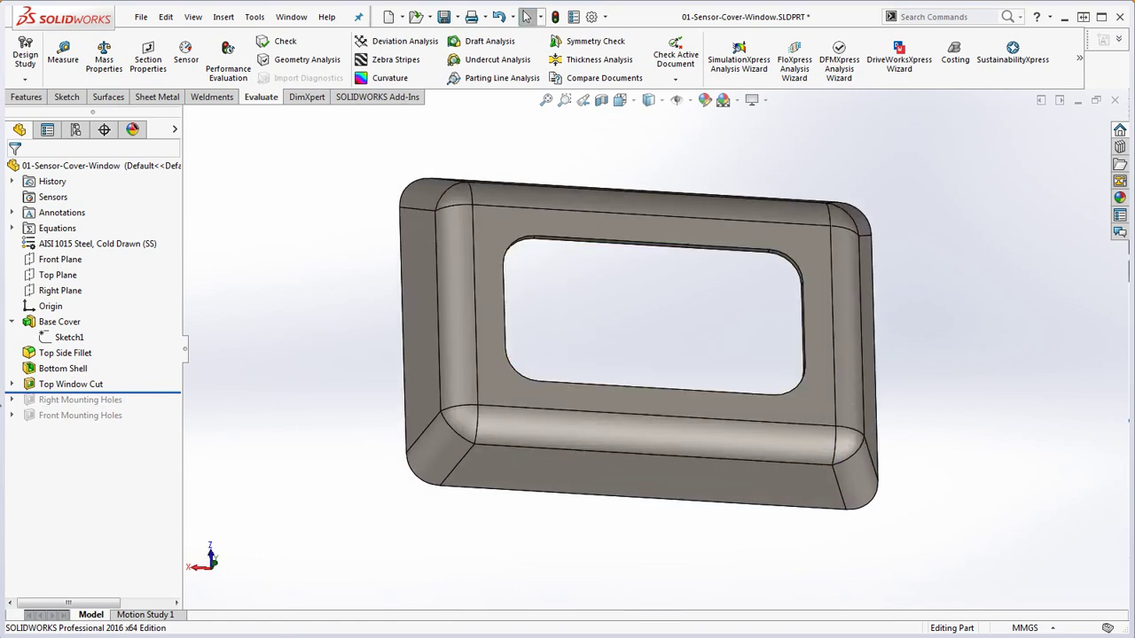
click(12, 385)
right_click(69, 399)
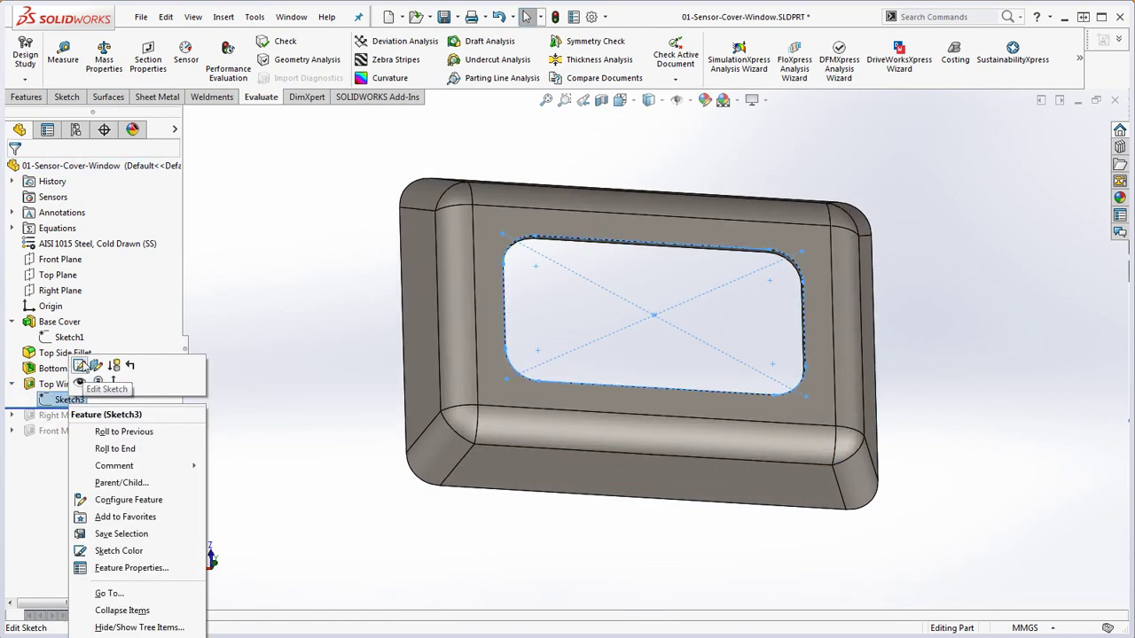
click(79, 365)
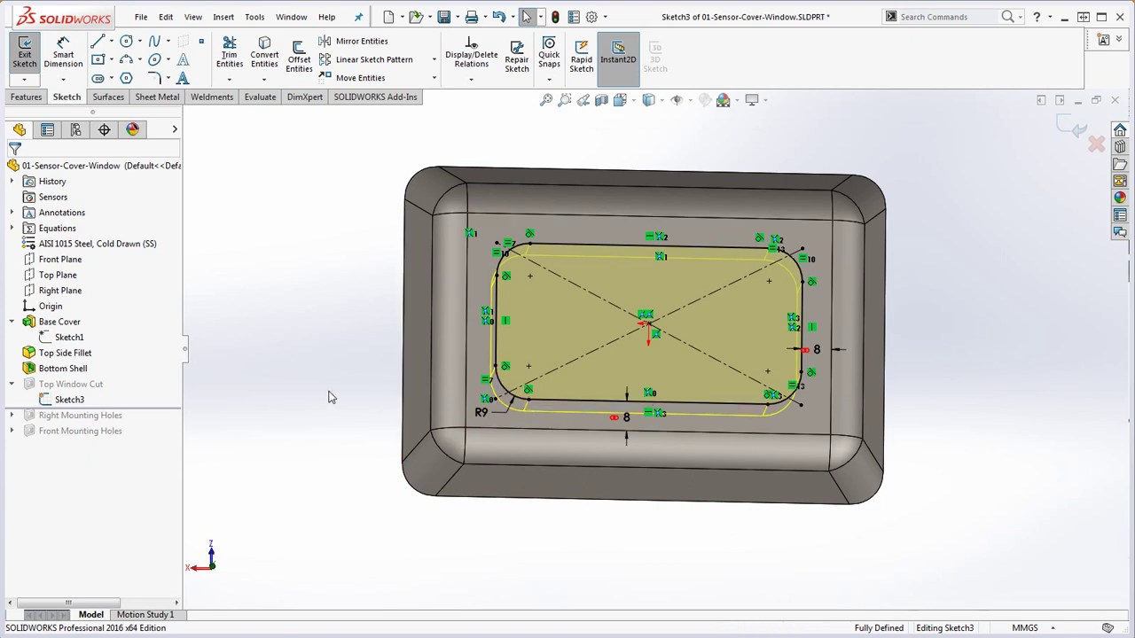
Delete all geometry and dimensions from the Top Window Cut sketch
scroll(381, 350, down, 2)
scroll(429, 333, up, 3)
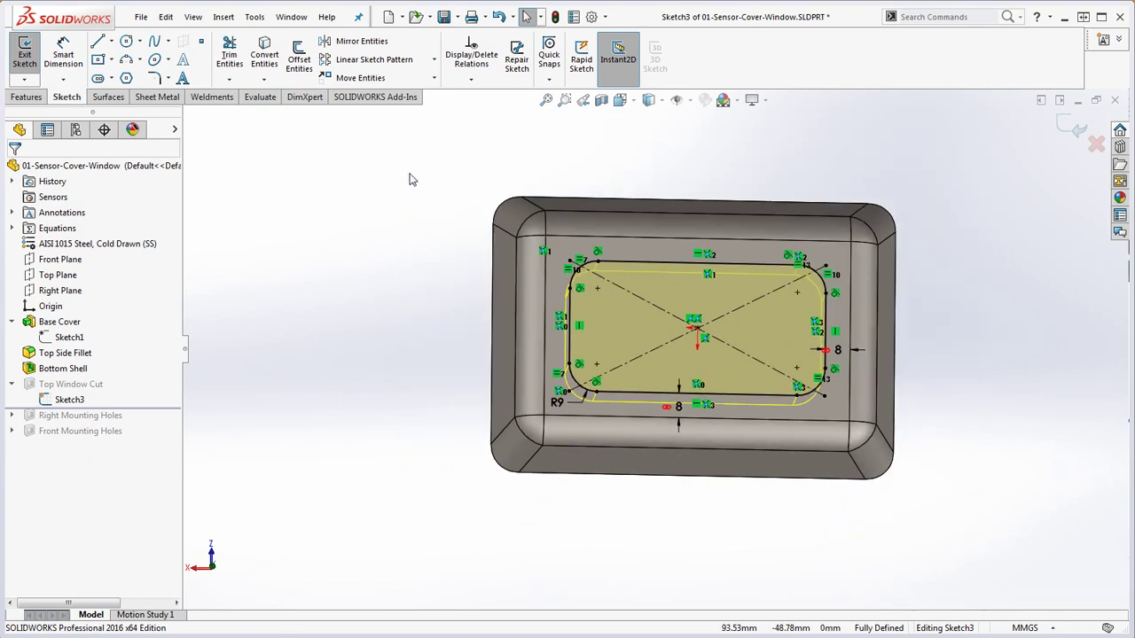
mouse_move(408, 178)
mouse_down()
mouse_move(1006, 459)
mouse_move(1007, 497)
mouse_up()
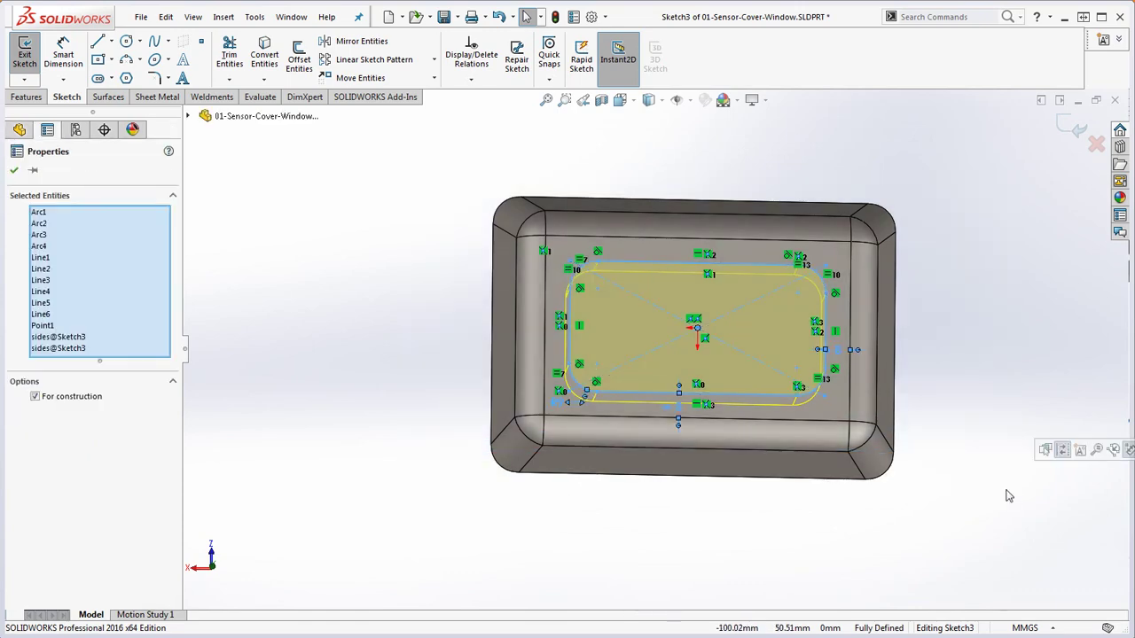
key(Delete)
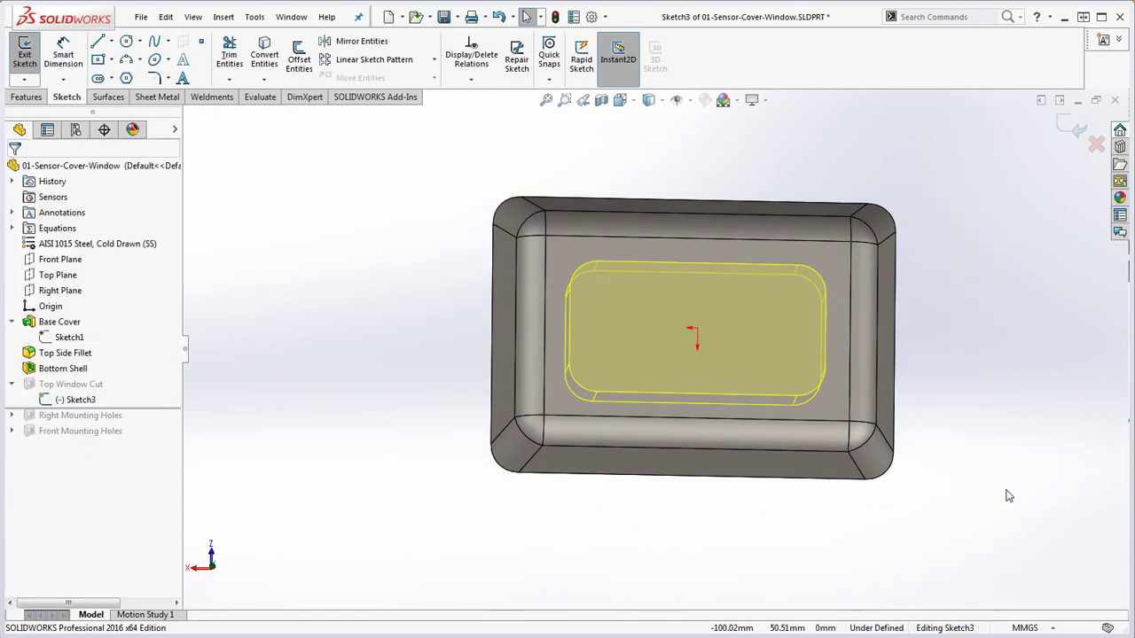
Sketch a center rectangle from the origin on the top face, roughly matching the previous window outline
key(ctrl+8)
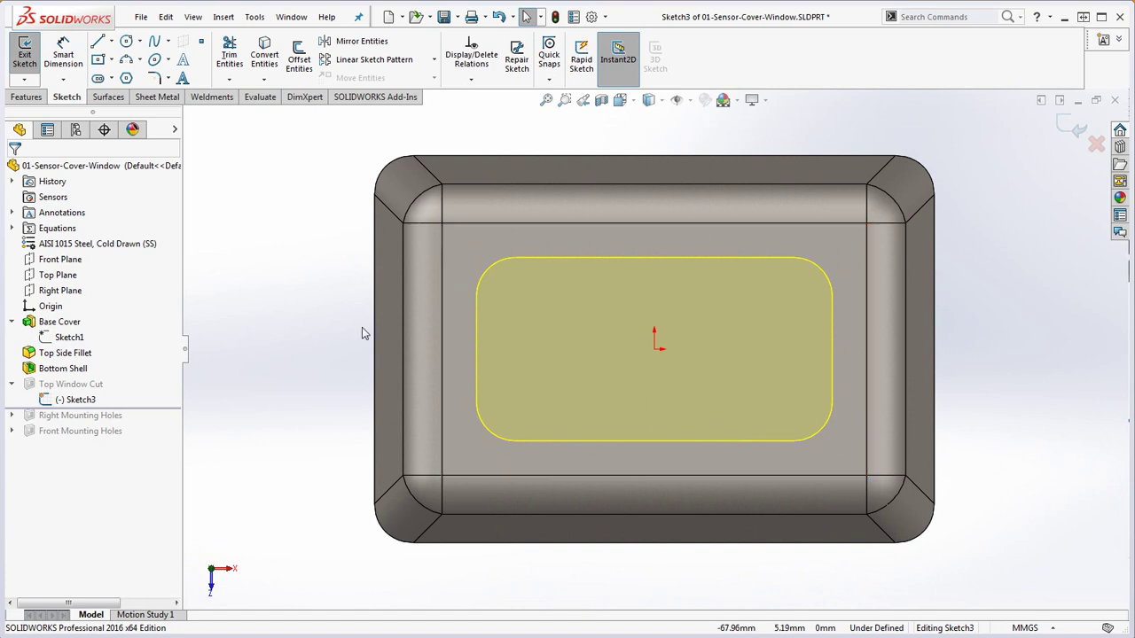
key(z)
key(z)
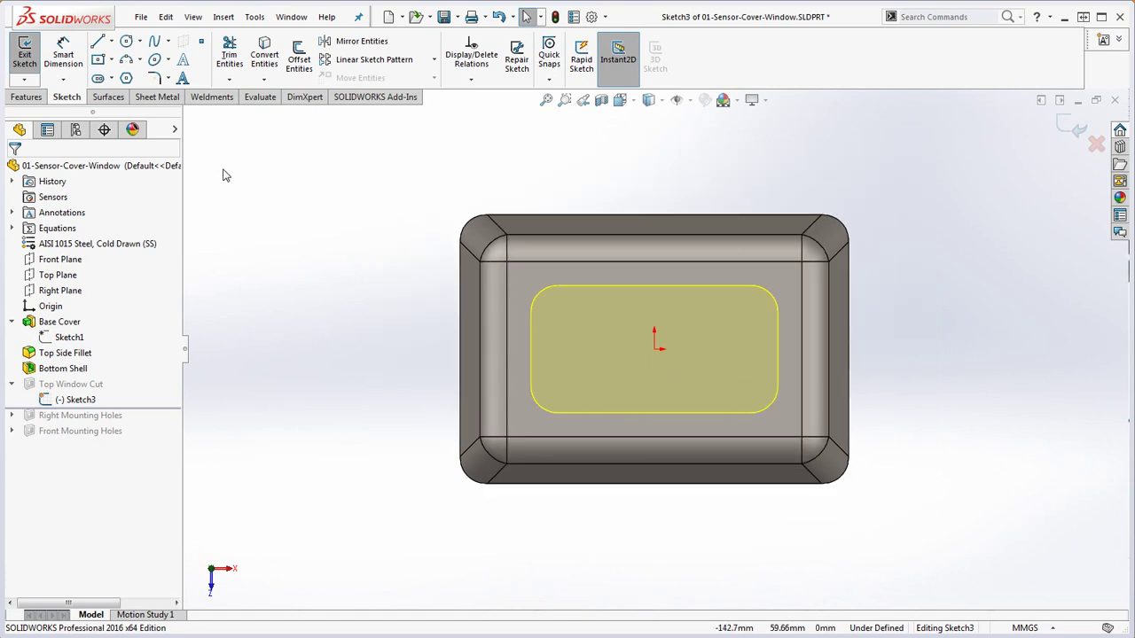
click(98, 59)
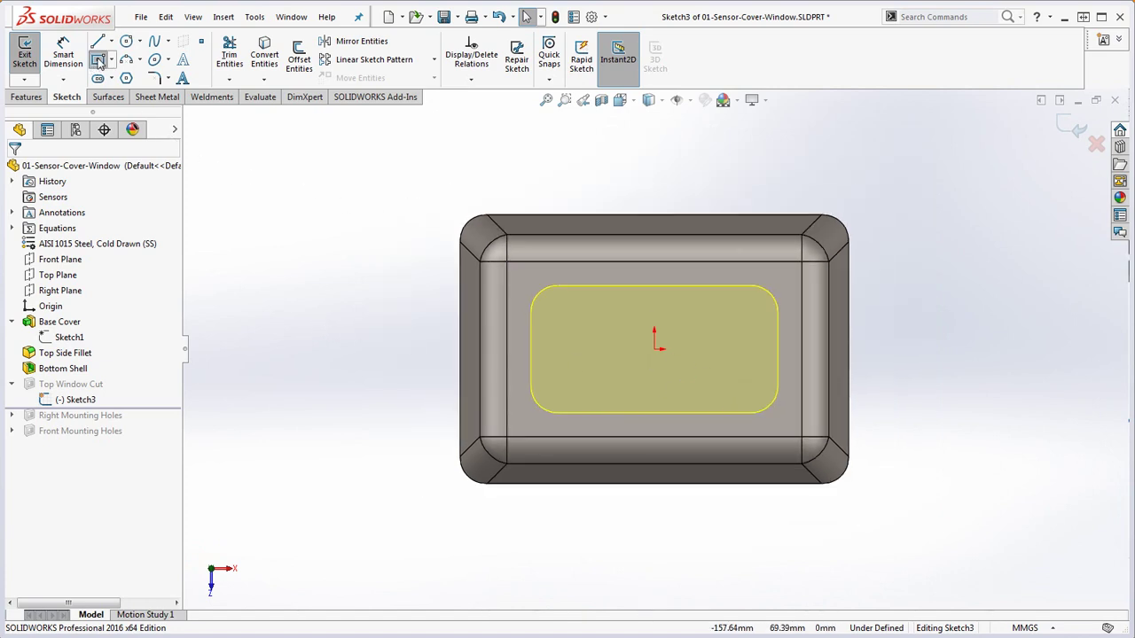
click(654, 349)
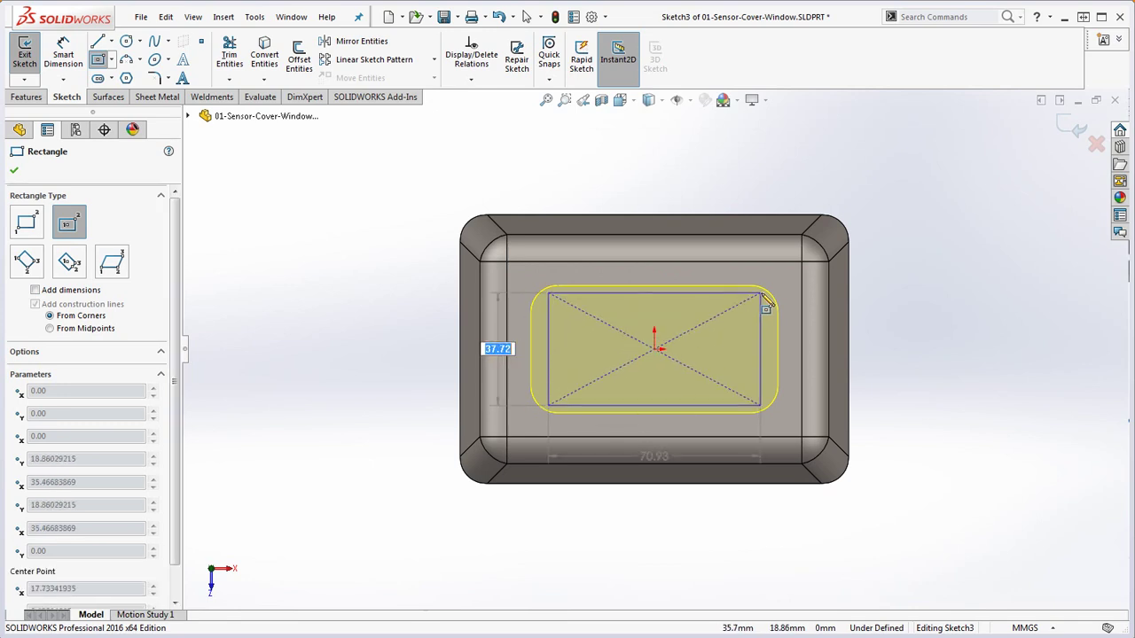
click(773, 283)
key(Escape)
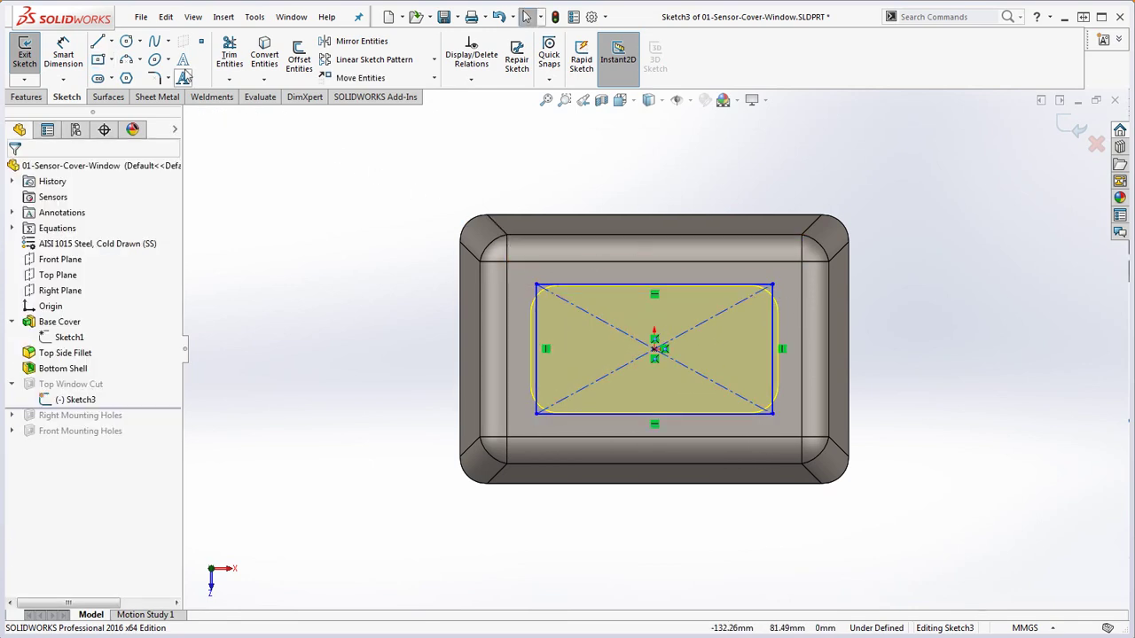
Dimension the rectangle's upper line 8 mm from the upper edge of the cover's flat top face
click(63, 53)
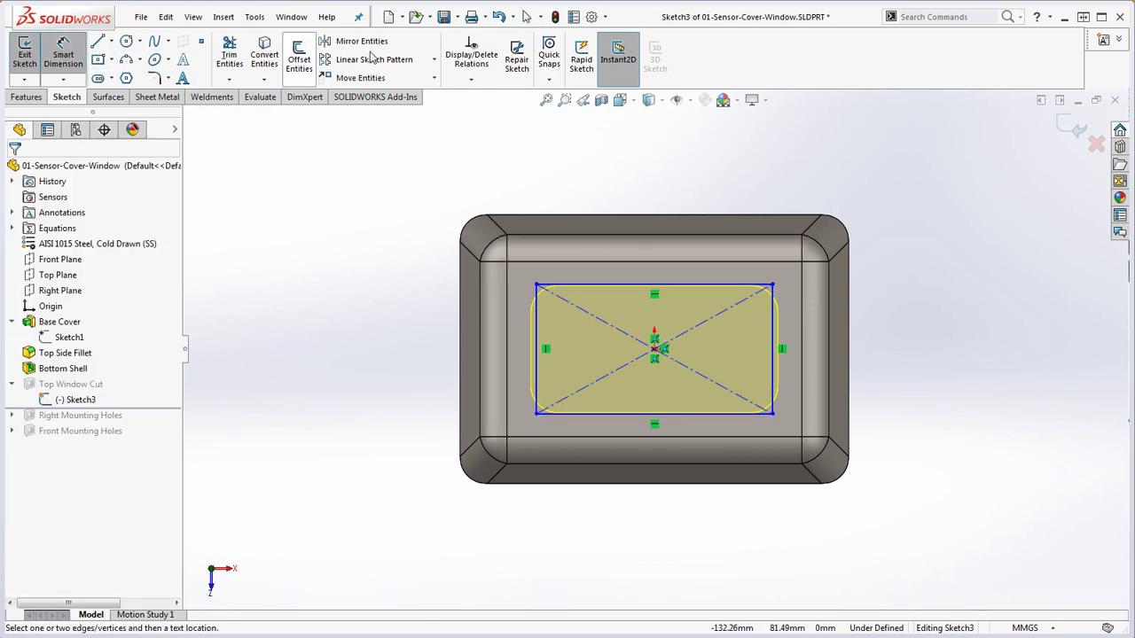
click(696, 285)
click(696, 262)
click(688, 273)
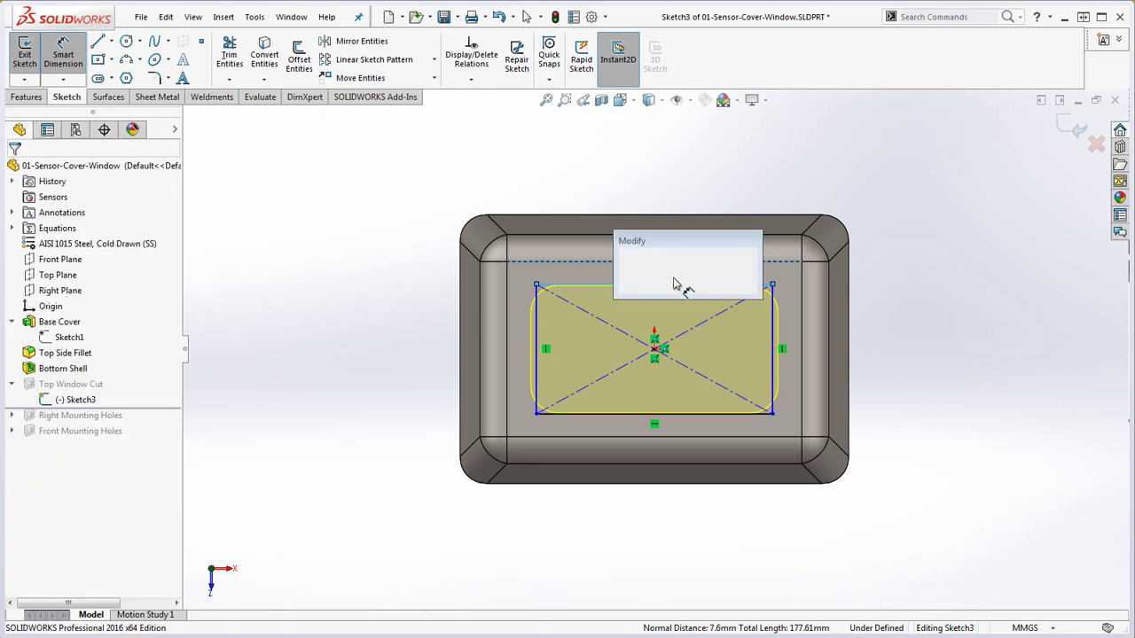
text(8)
key(Return)
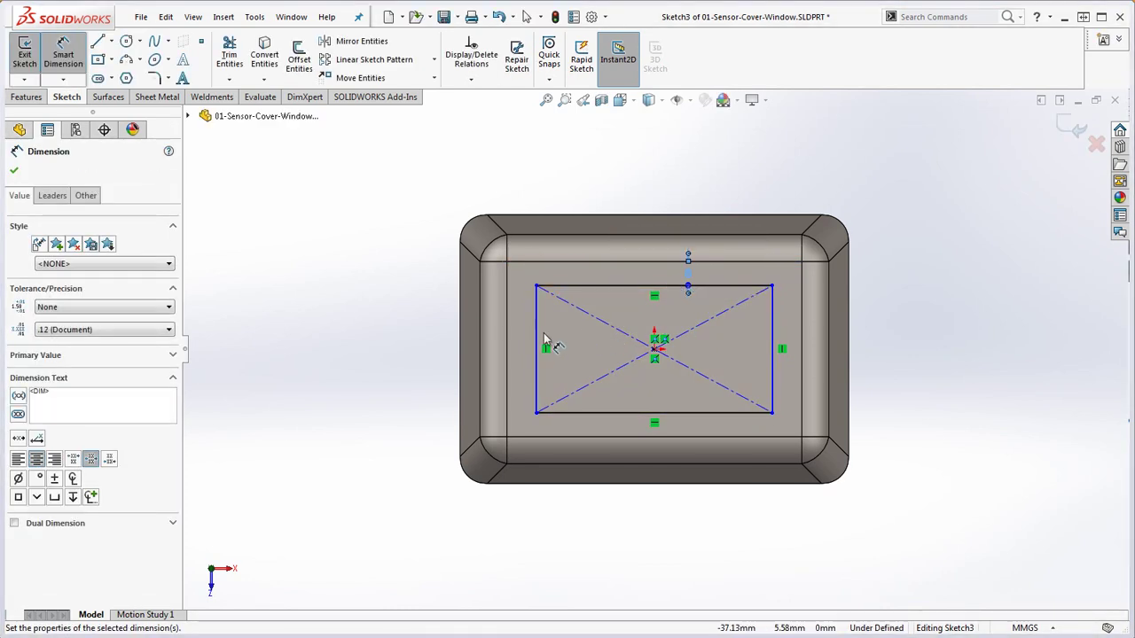
Dimension the rectangle's left line 8 mm from the left edge of the cover's flat top face
click(507, 349)
click(536, 349)
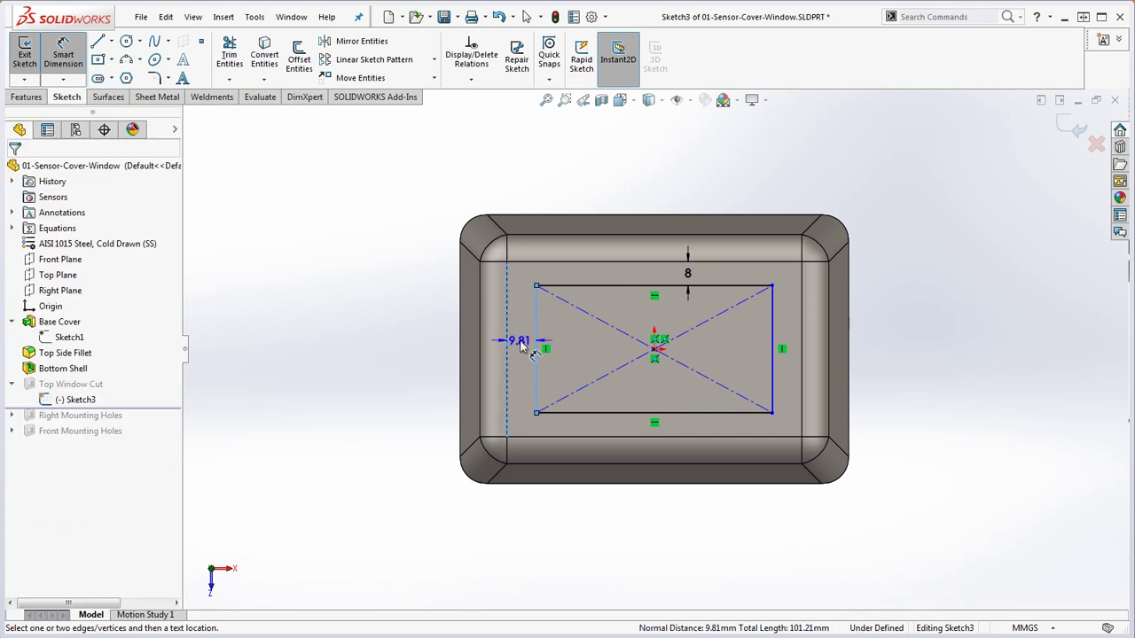
click(524, 346)
text(8)
key(Return)
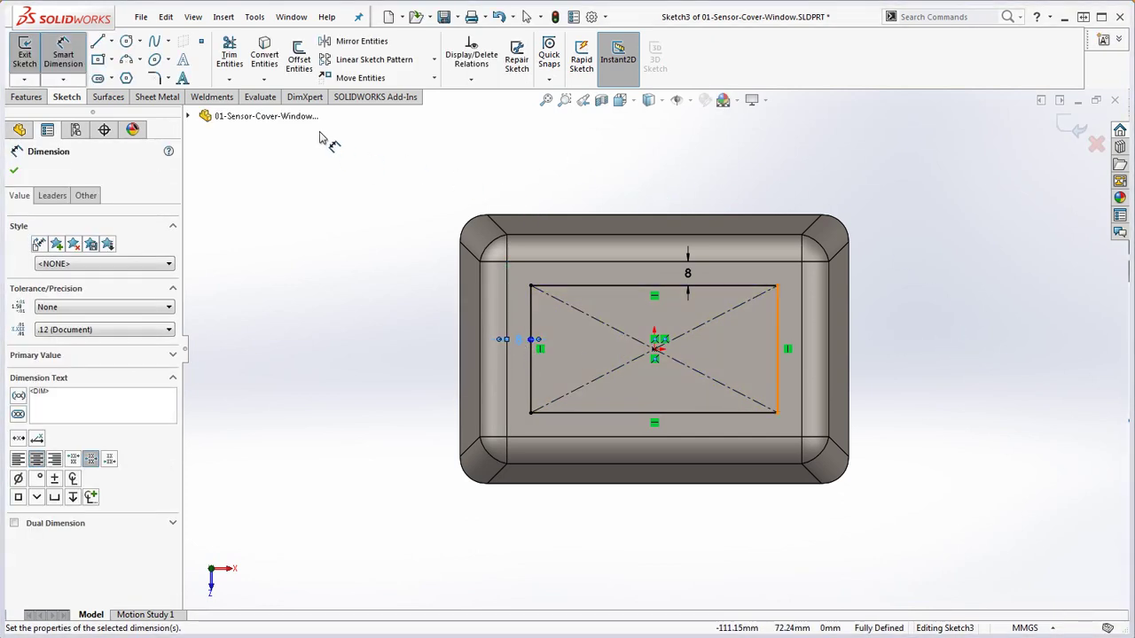
Round all four corners of the window rectangle with 9 mm sketch fillets, then rebuild the part to leave the sketch
click(158, 79)
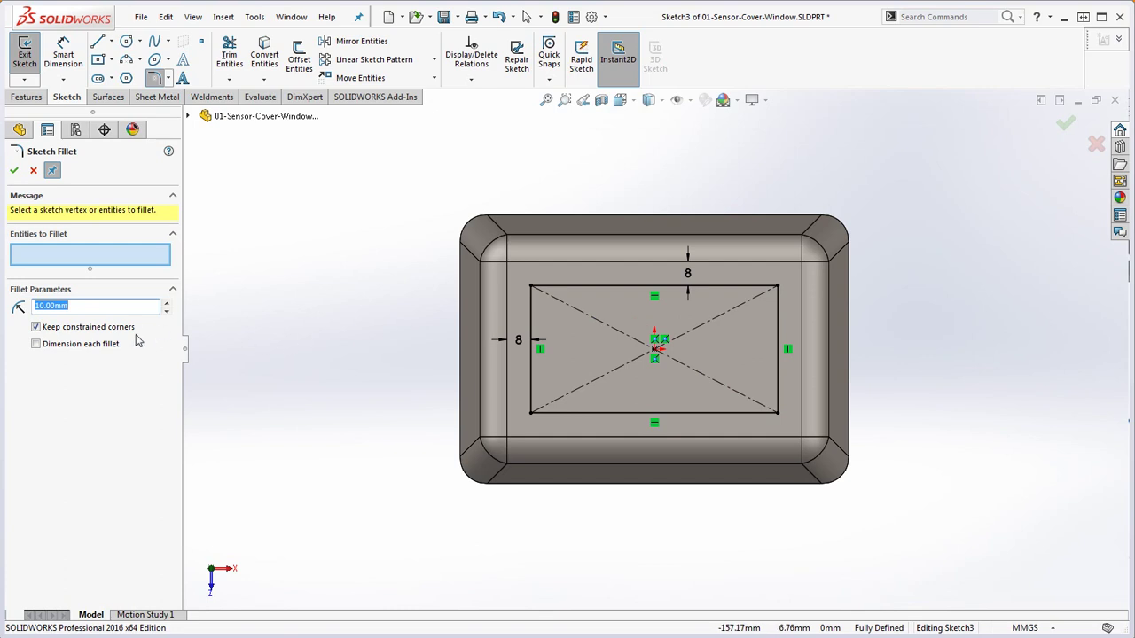
click(90, 306)
key(ctrl+a)
text(9)
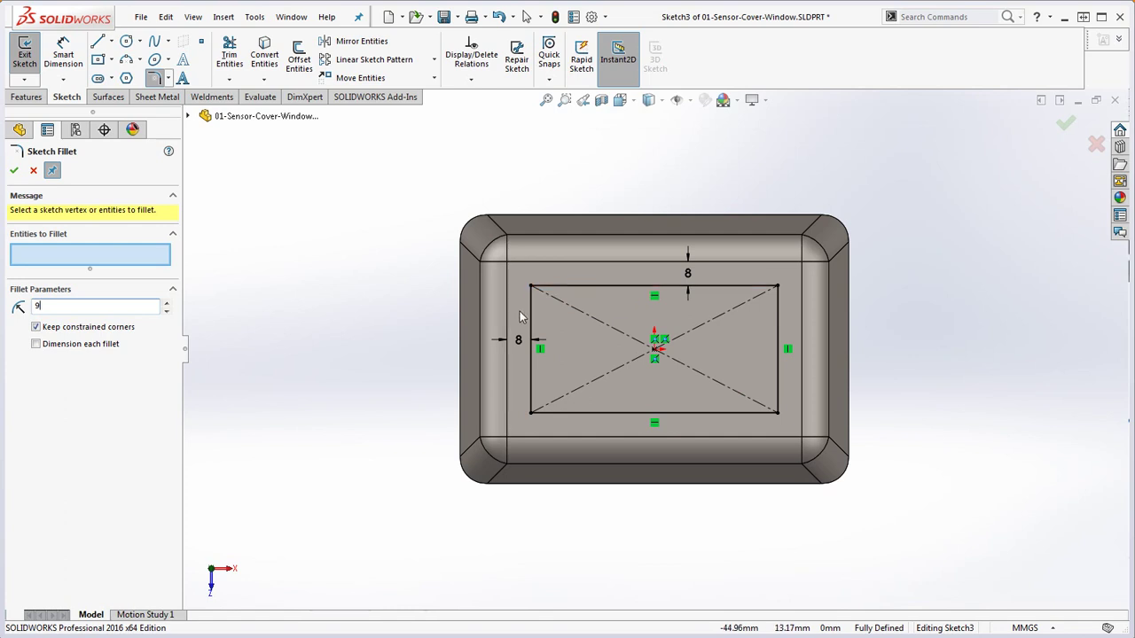
click(533, 289)
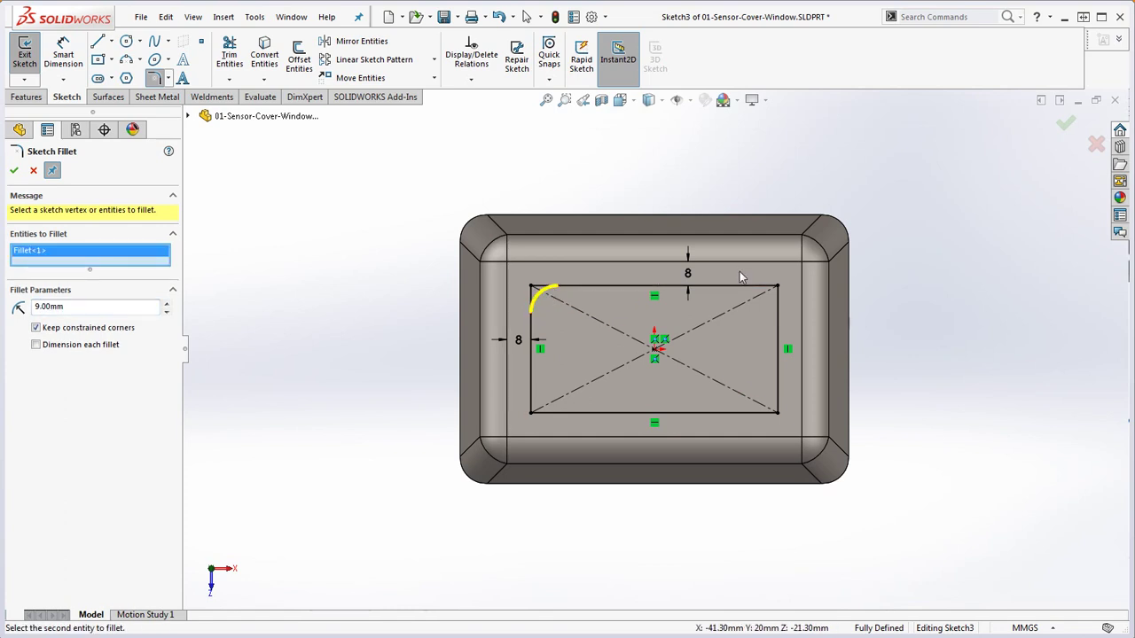
click(778, 288)
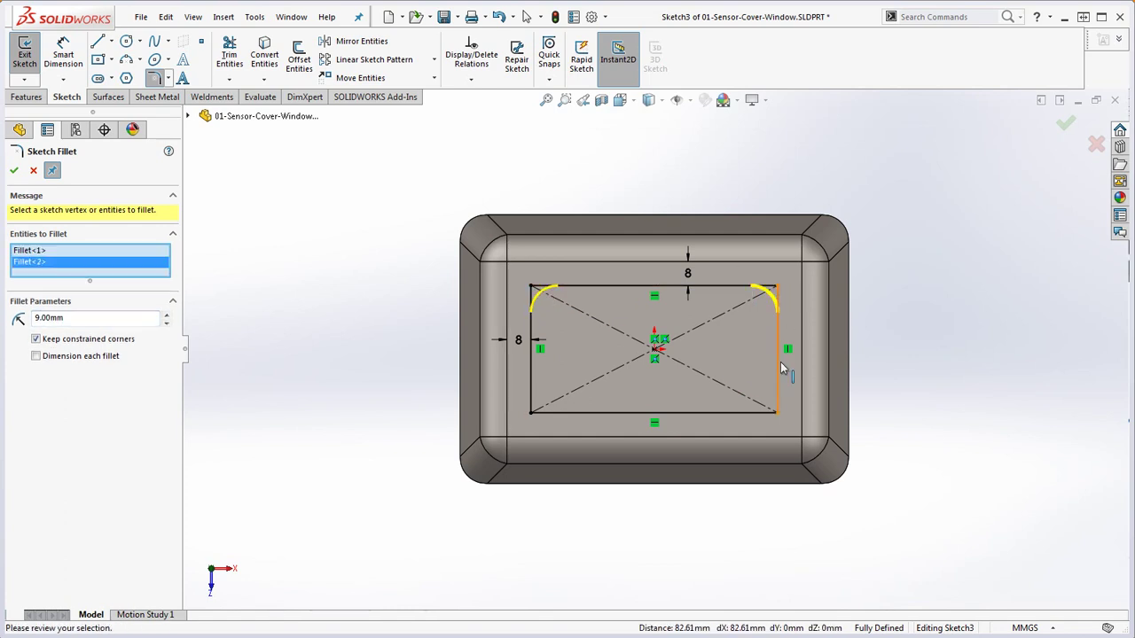
click(777, 413)
click(531, 413)
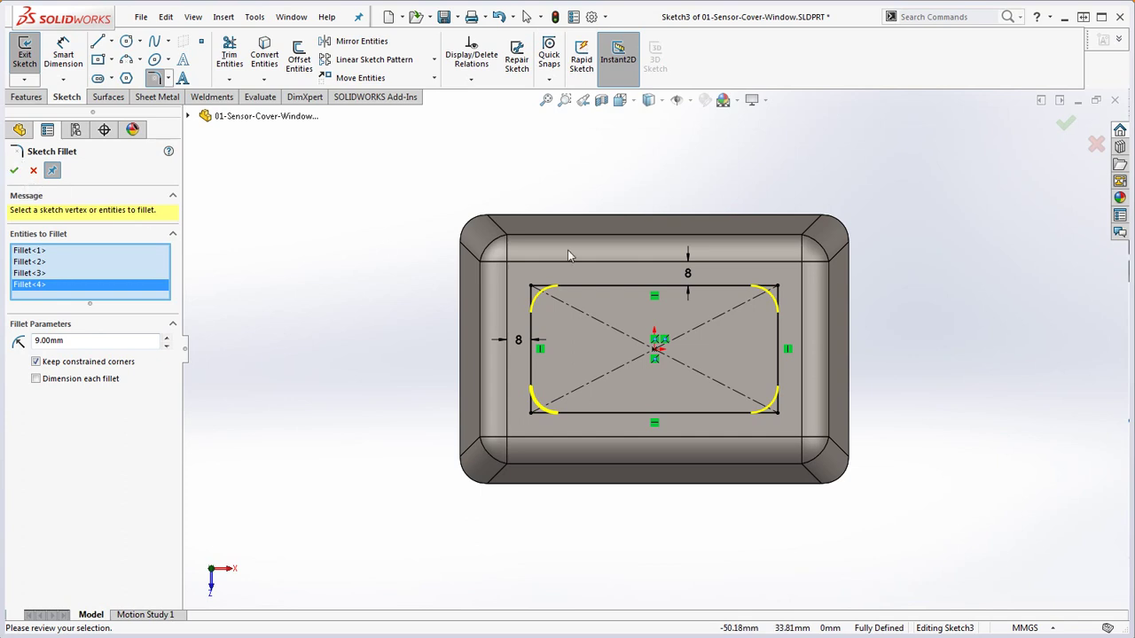
click(1068, 124)
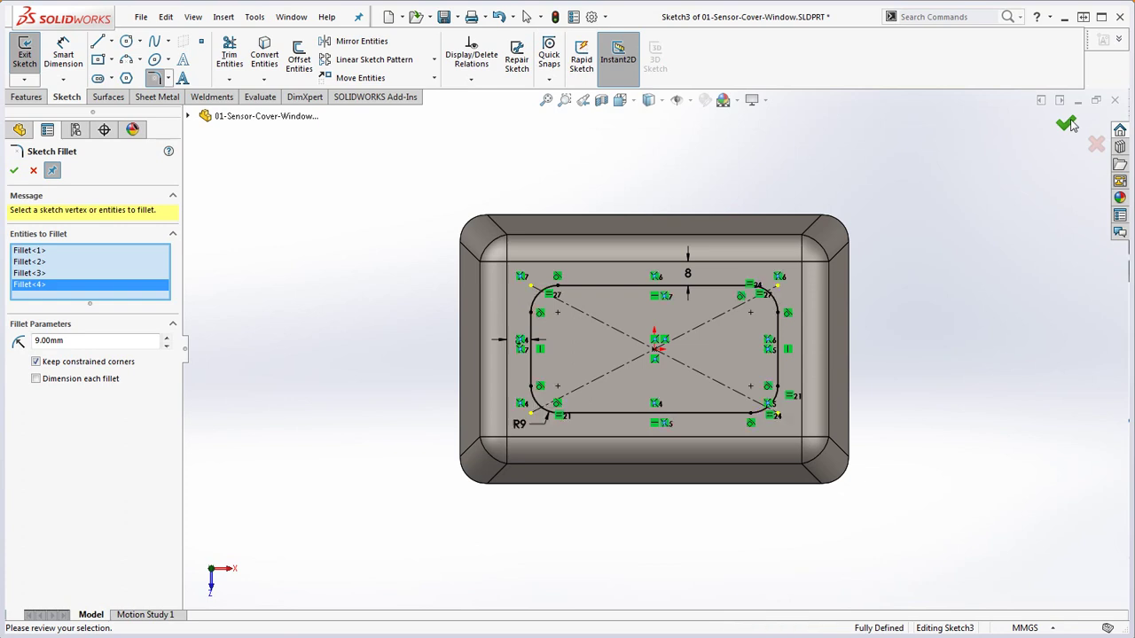
click(1069, 124)
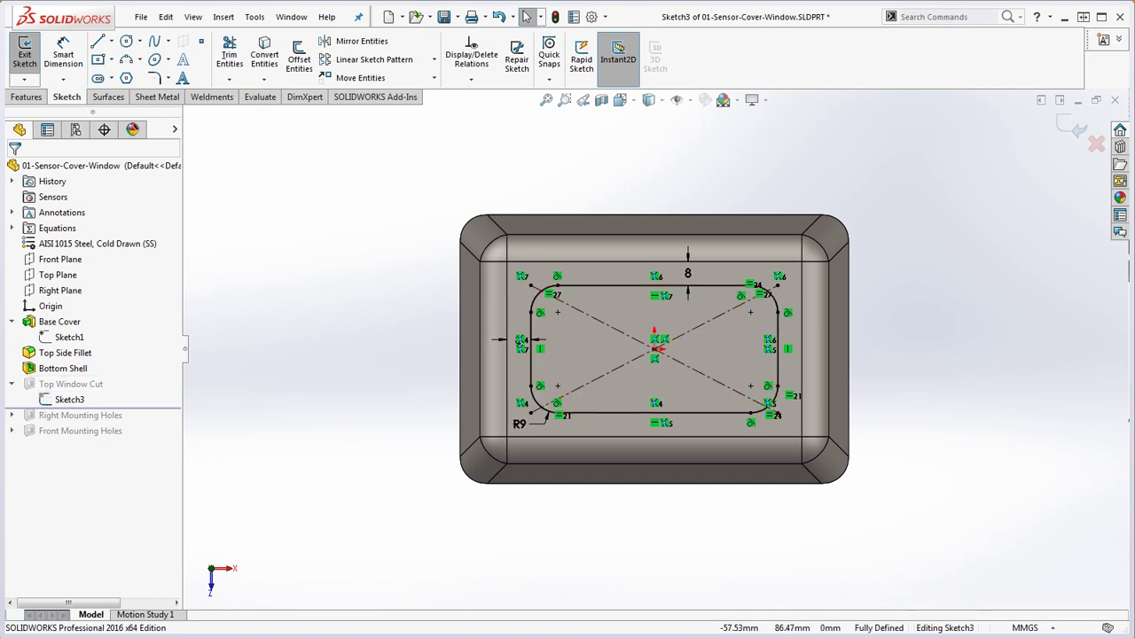
click(554, 16)
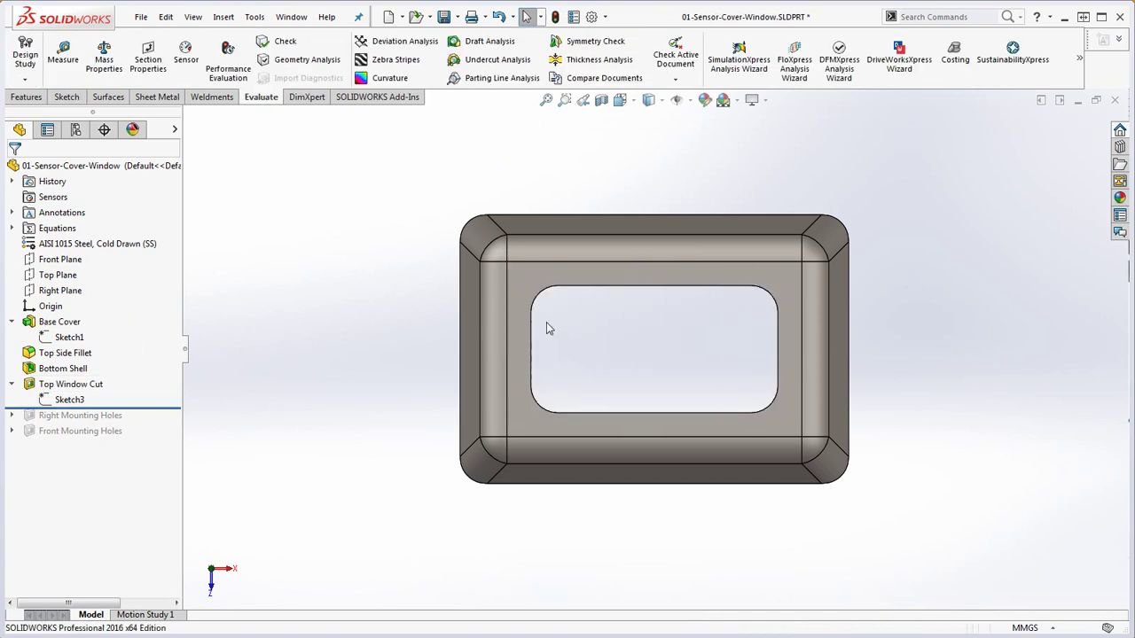
Roll the feature history forward to include Right Mounting Holes and inspect the holes in the cover's end wall
middle_drag(547, 329, 577, 152)
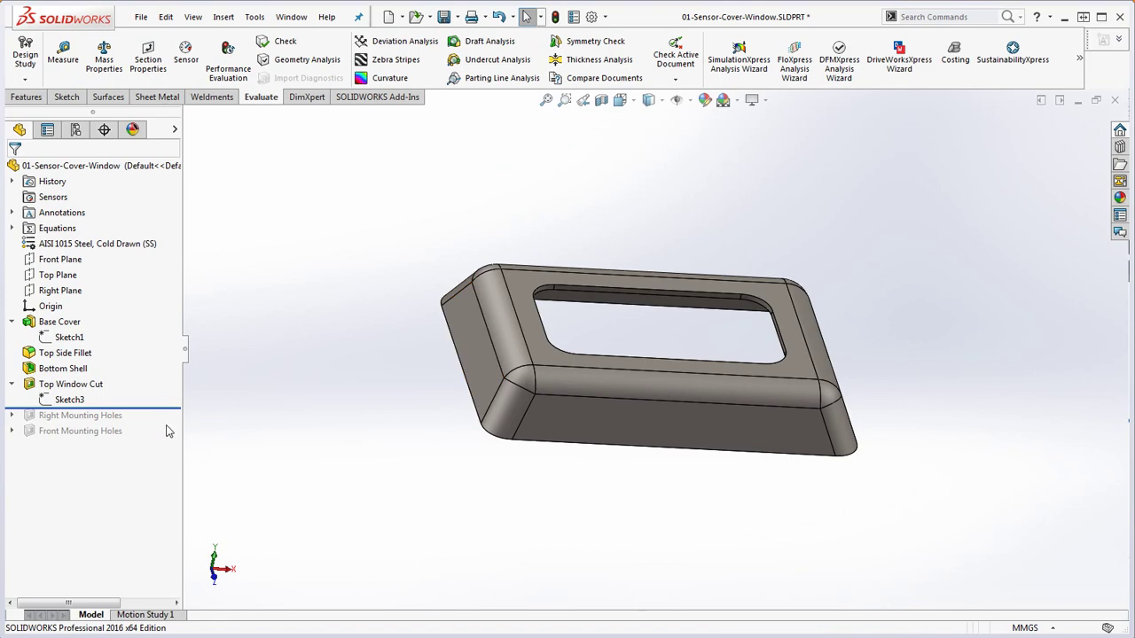
drag(155, 408, 153, 423)
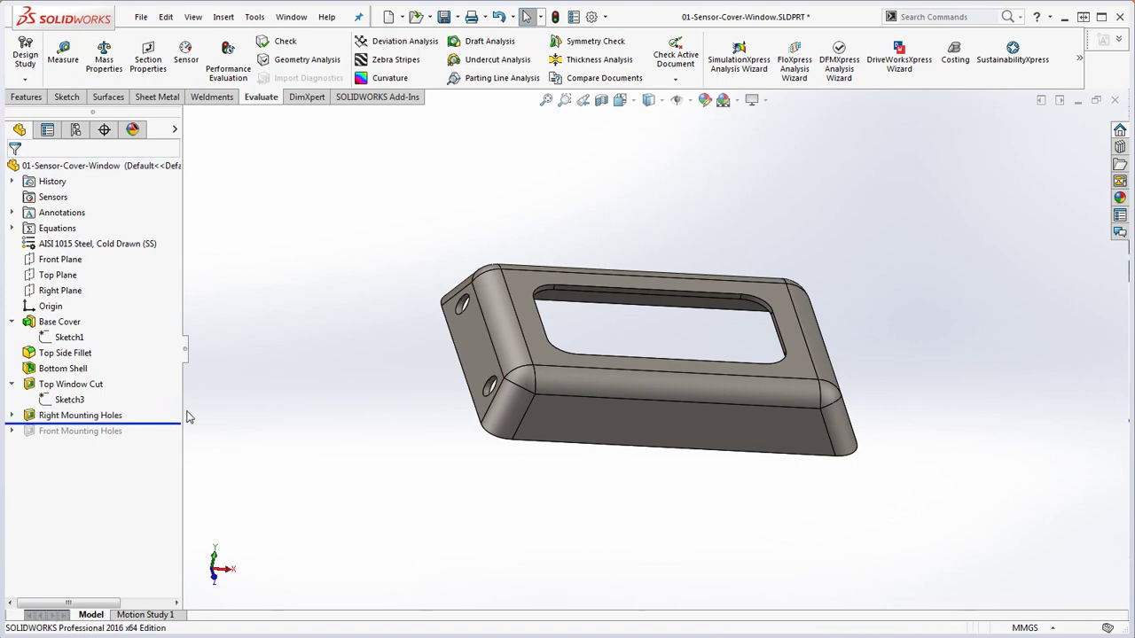
middle_drag(494, 463, 535, 408)
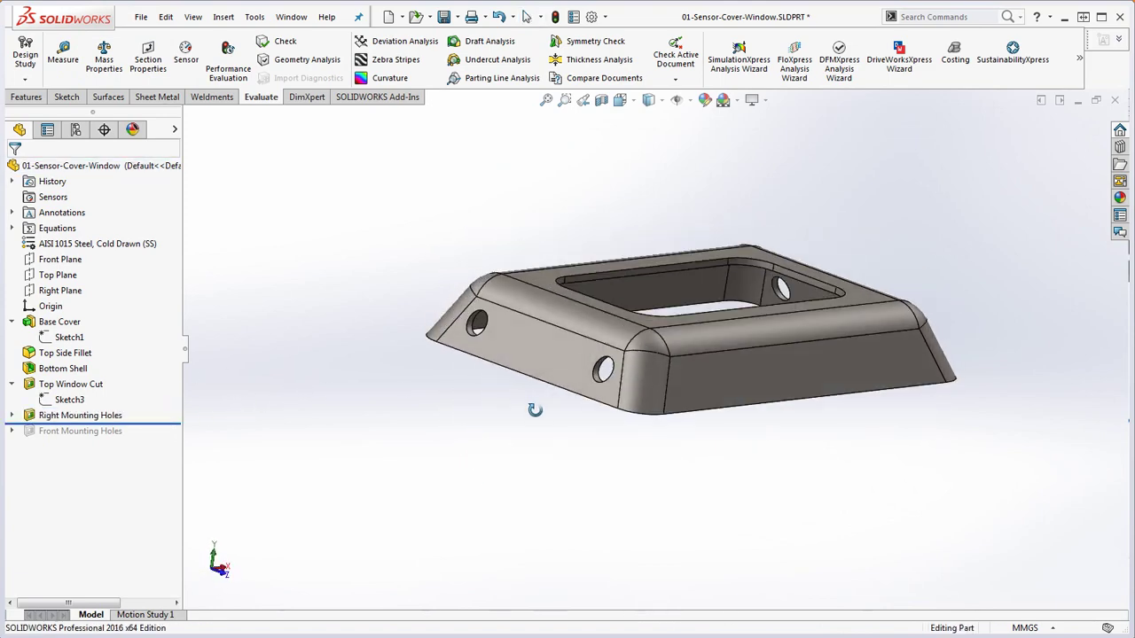
scroll(517, 332, down, 8)
scroll(517, 339, up, 4)
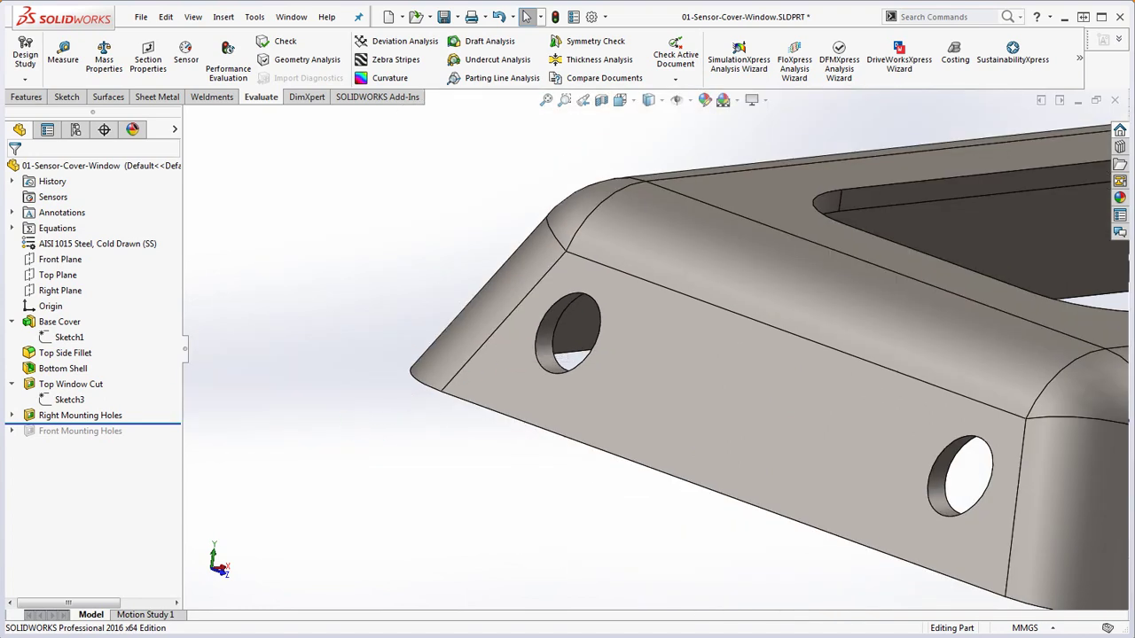
Open the Right Mounting Holes sketch, Sketch4, for editing and look at it from the right
click(11, 415)
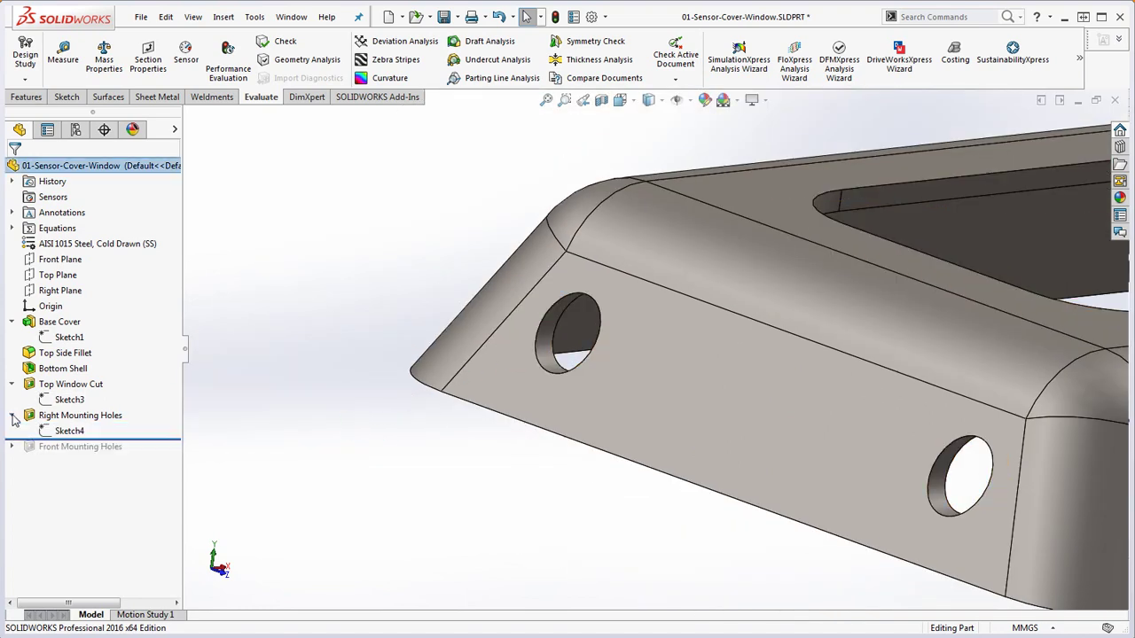
right_click(52, 434)
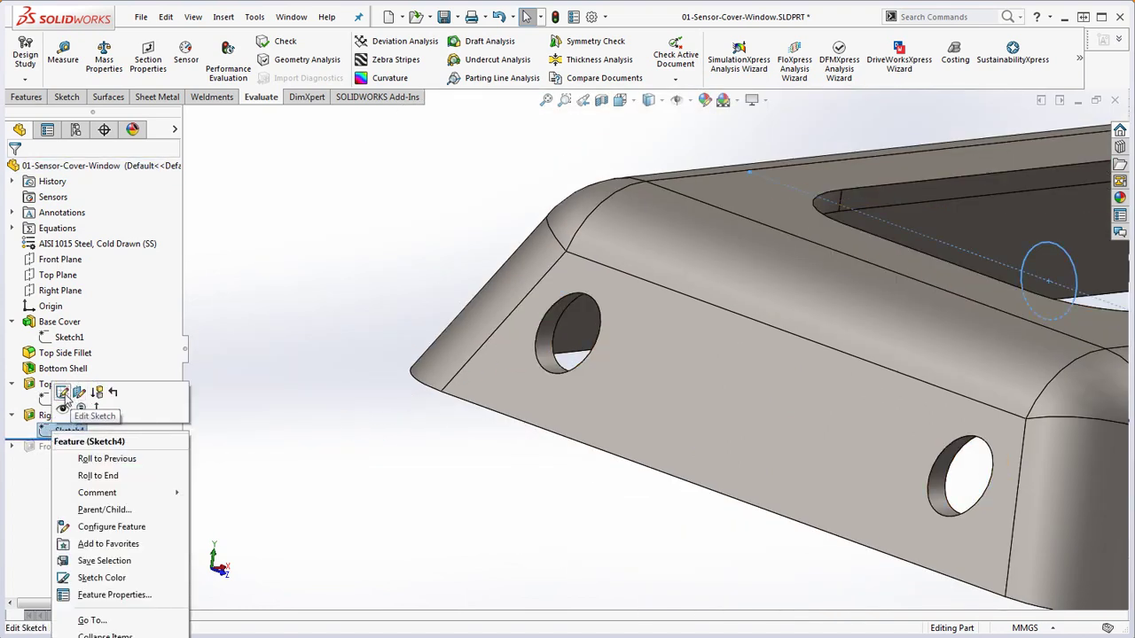
click(65, 397)
scroll(522, 372, up, 5)
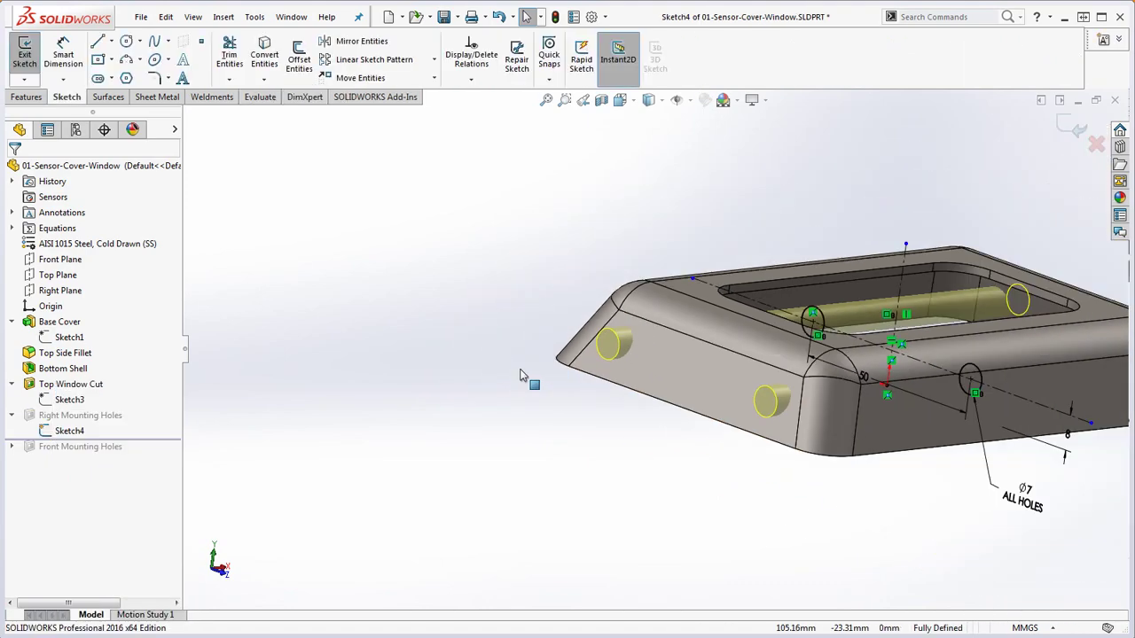
scroll(871, 331, down, 5)
mouse_move(854, 340)
middle_down()
mouse_move(833, 377)
mouse_move(886, 357)
middle_up()
key(ctrl+4)
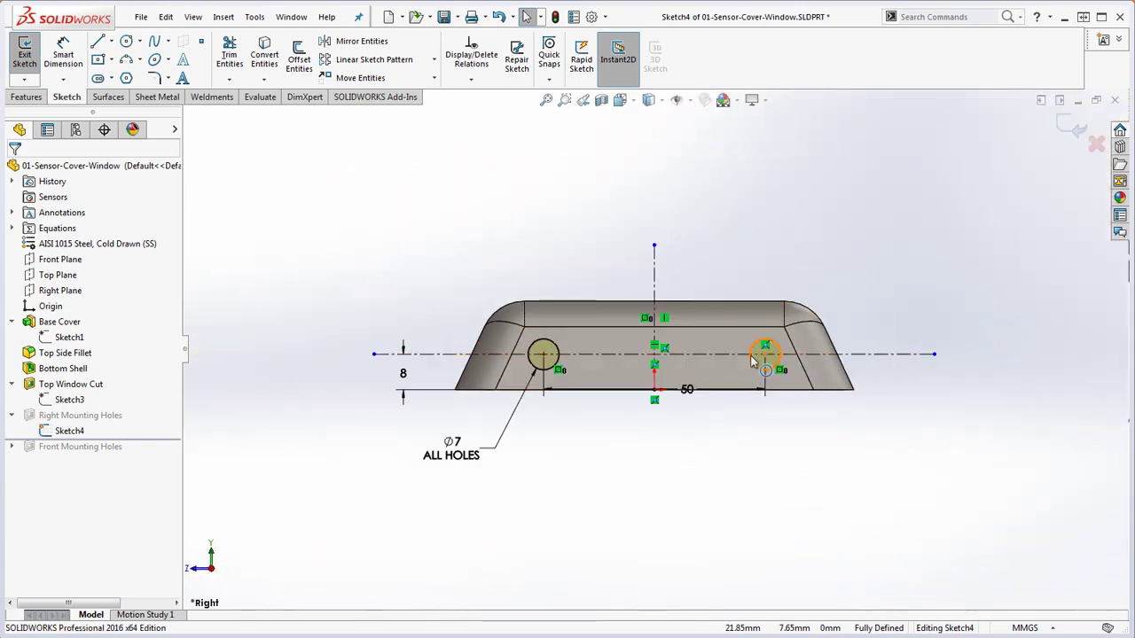
Reposition the hole spacing dimension below the cover and shift the centerline height dimension slightly closer to it
scroll(723, 393, down, 4)
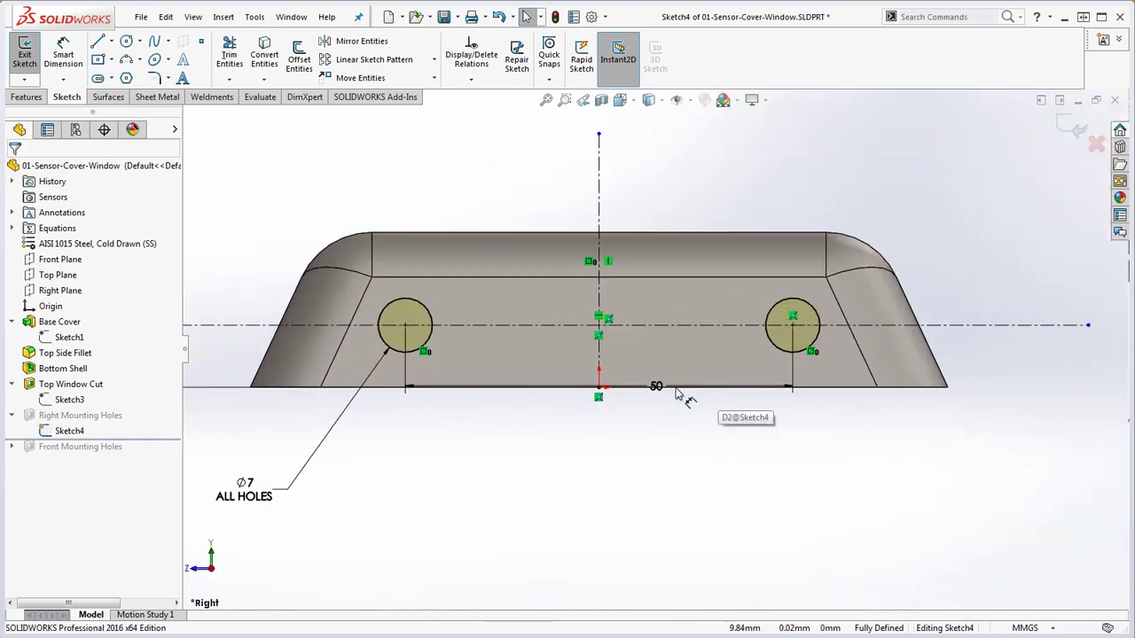
drag(660, 390, 653, 463)
click(650, 490)
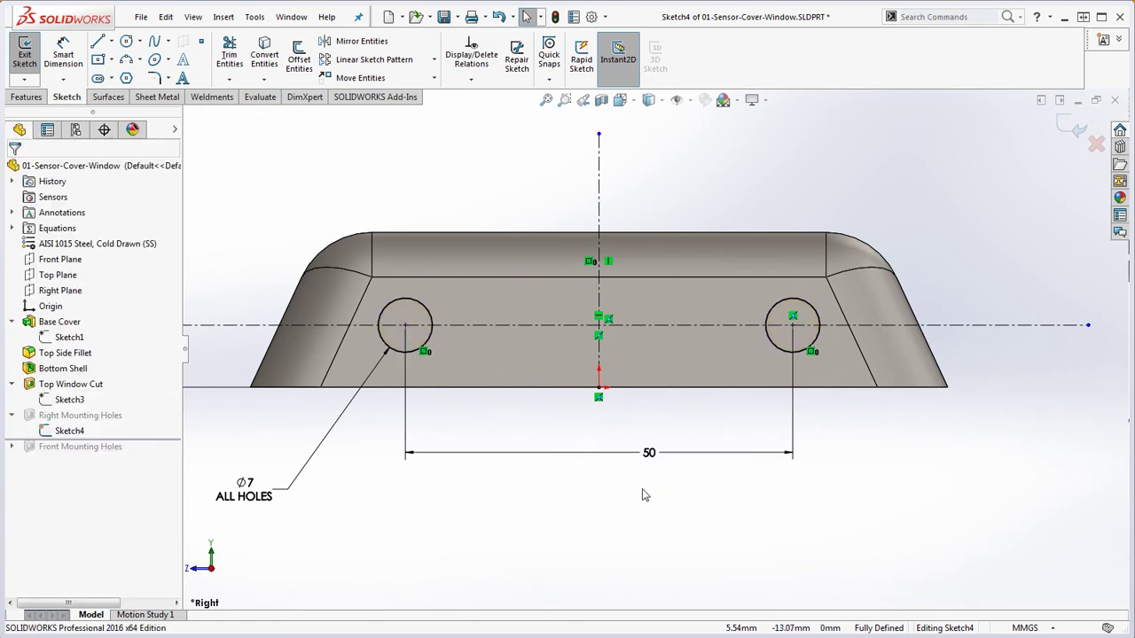
scroll(673, 493, up, 3)
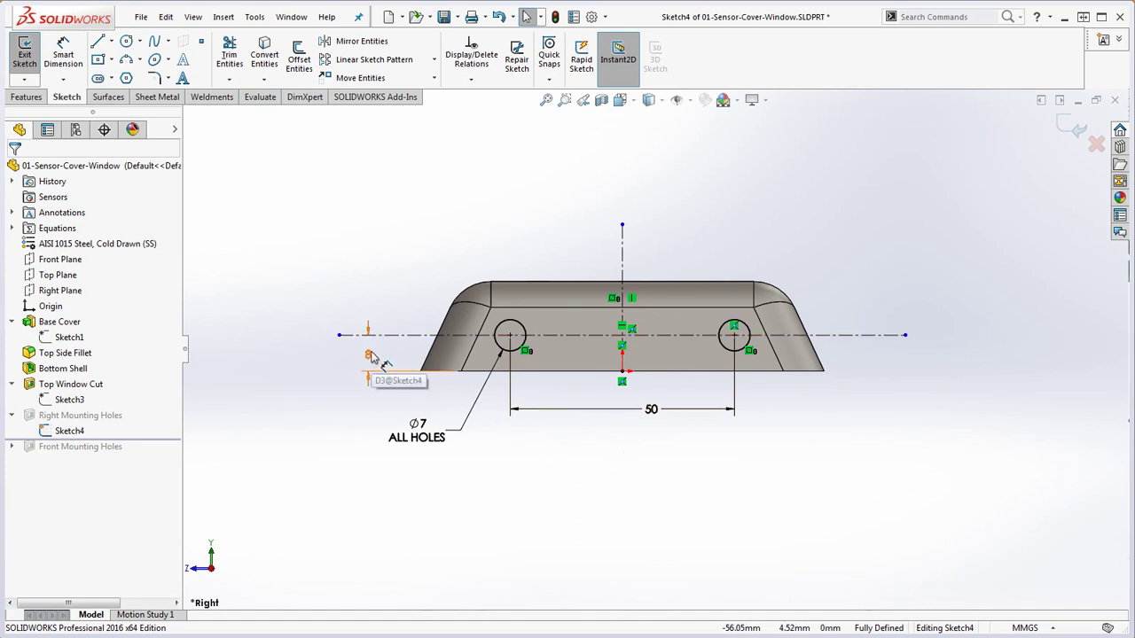
drag(368, 357, 377, 358)
click(530, 503)
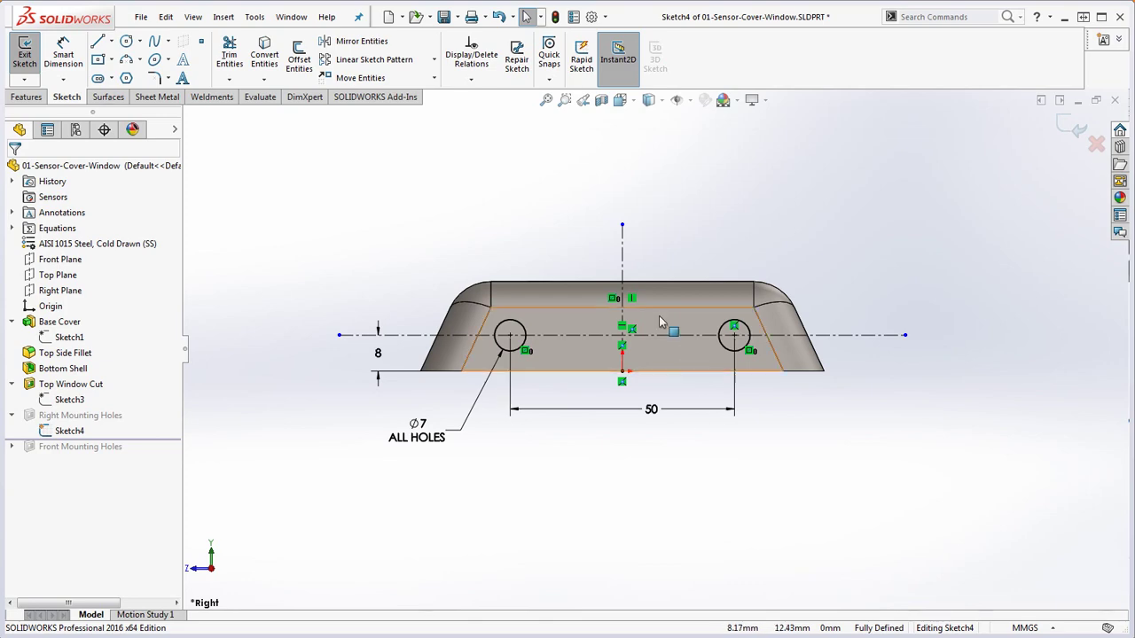
Rebuild the part to leave the hole sketch and open the Right Mounting Holes cut for editing
middle_drag(540, 221, 574, 261)
scroll(575, 262, up, 1)
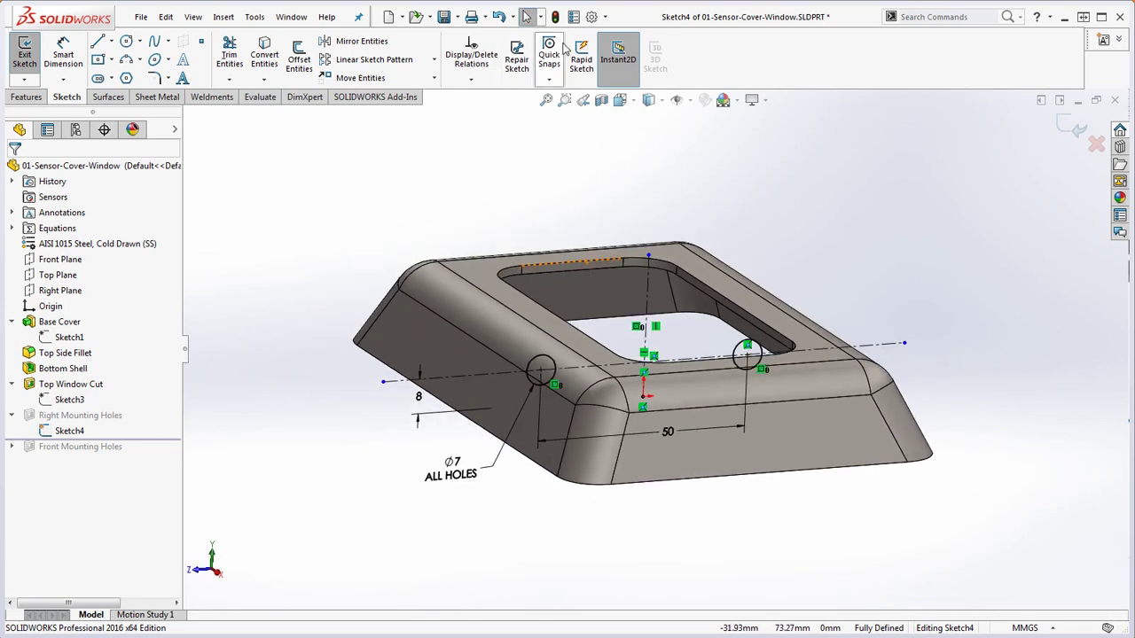
click(556, 17)
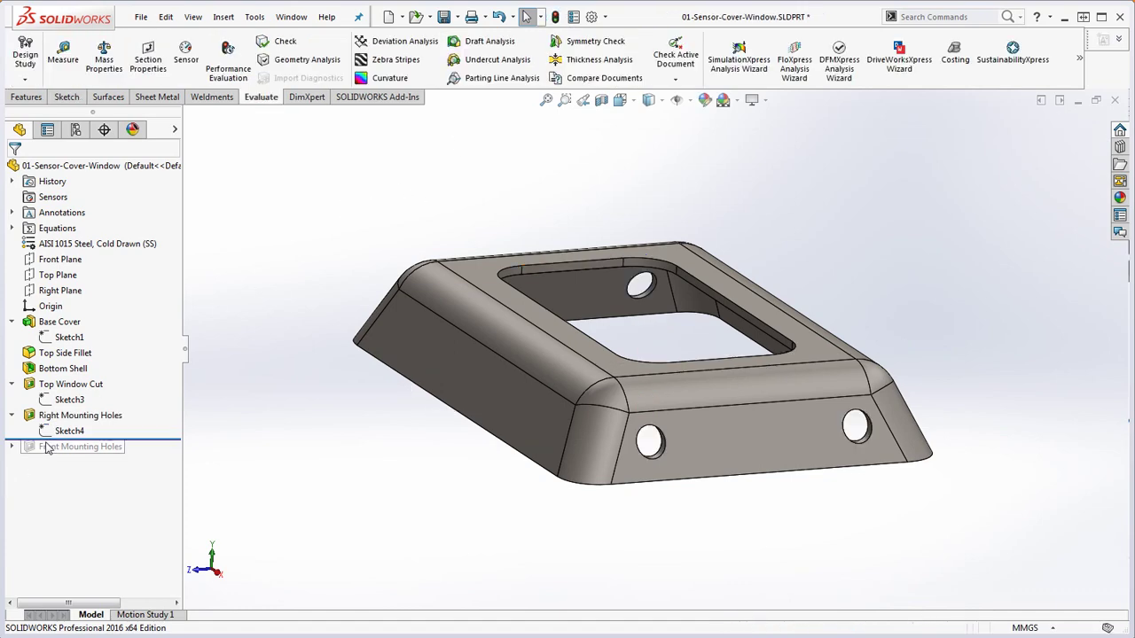
right_click(73, 415)
click(94, 338)
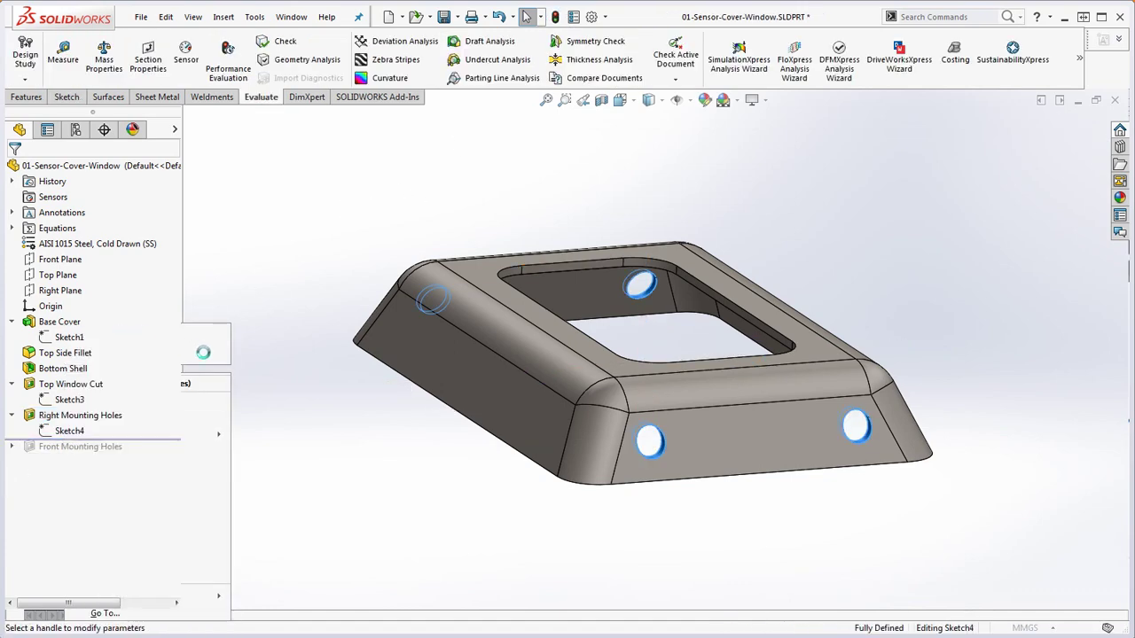
middle_drag(458, 490, 488, 503)
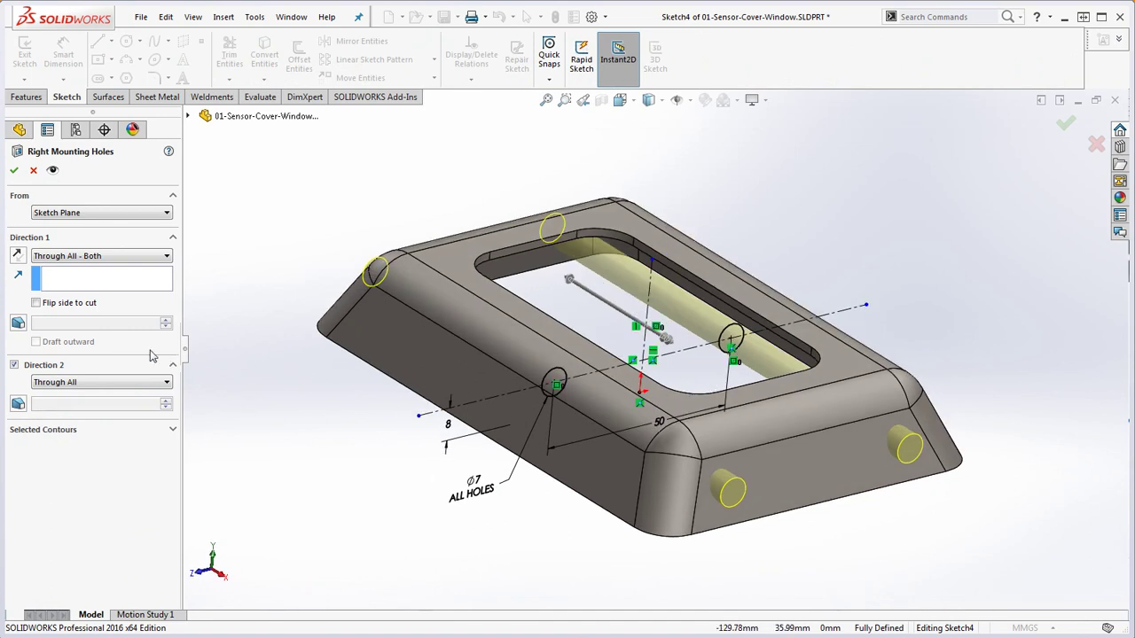
Set the Right Mounting Holes cut to Through All in Direction 1 and turn off Direction 2
click(83, 257)
click(67, 279)
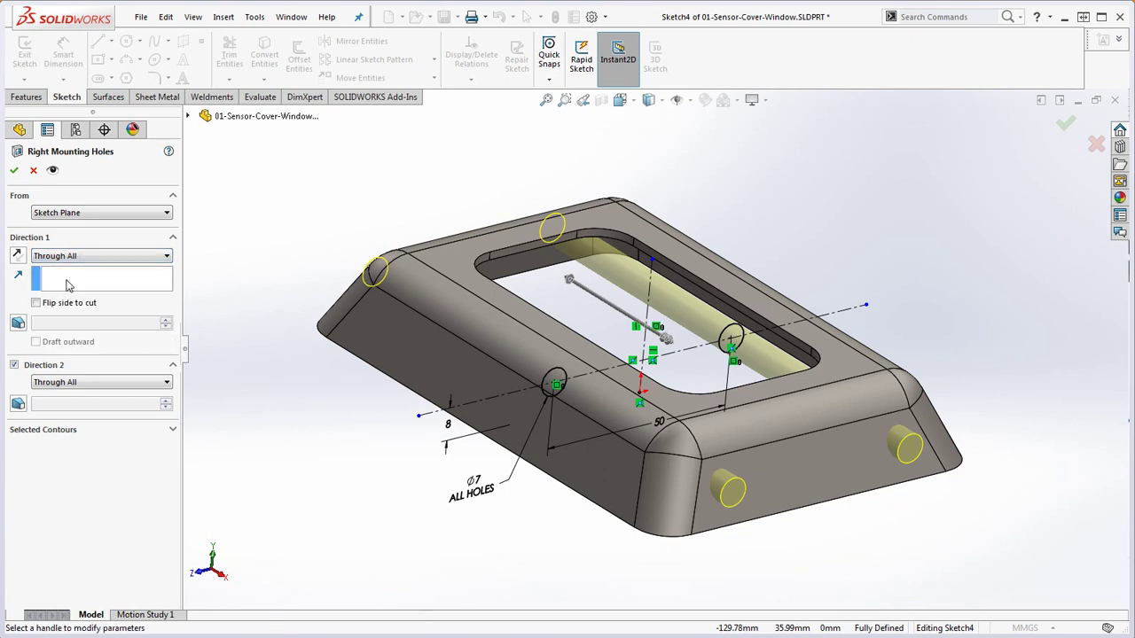
click(23, 368)
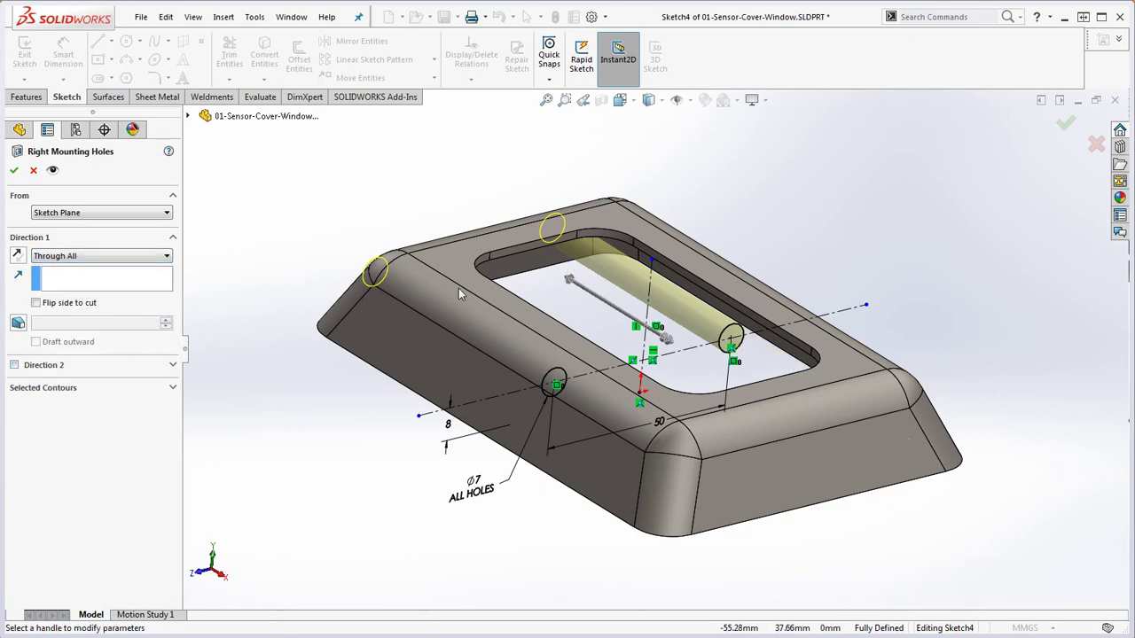
Set the cut's end condition to Through All - Both and accept the Right Mounting Holes feature
click(80, 257)
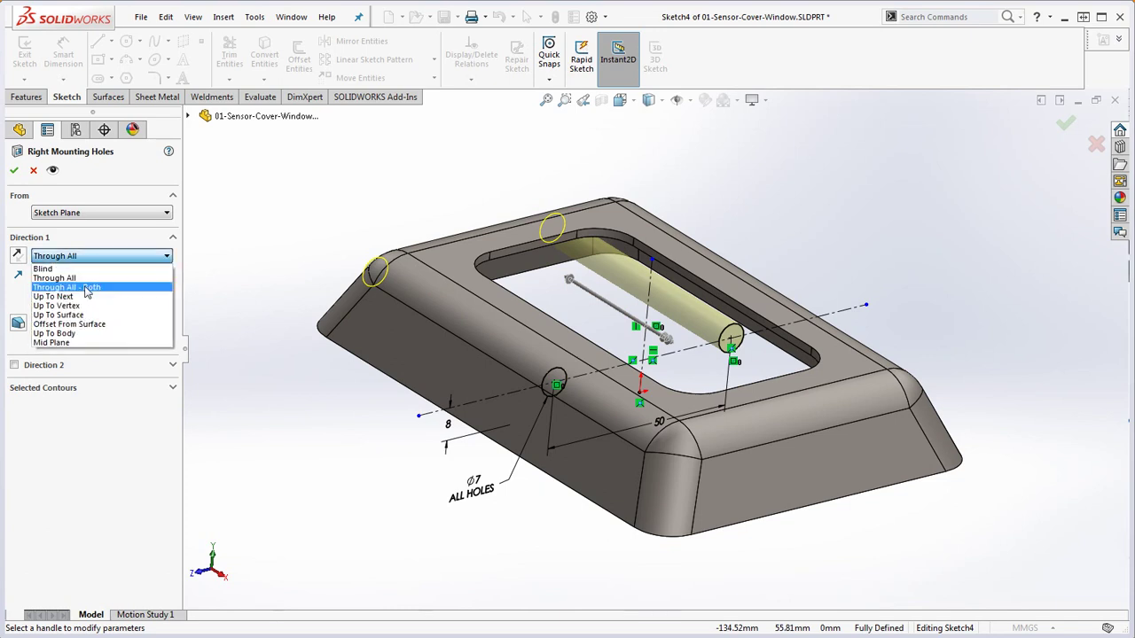
click(87, 288)
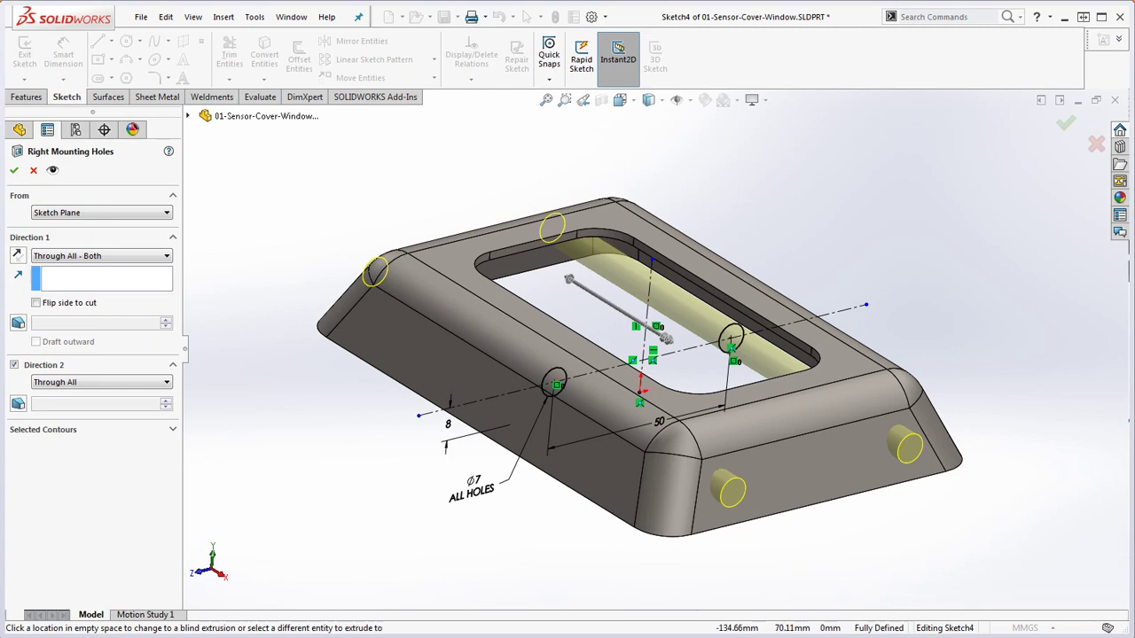
click(14, 170)
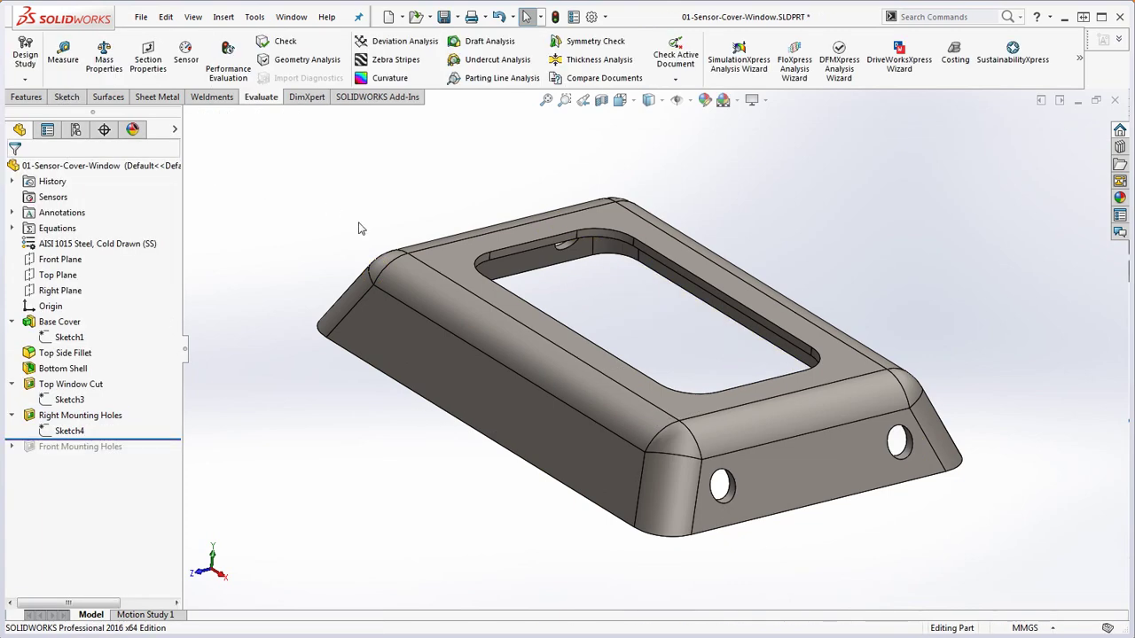
Roll the feature history forward to include Front Mounting Holes and open its sketch, Sketch5, for editing
middle_drag(411, 388, 466, 347)
scroll(466, 351, up, 1)
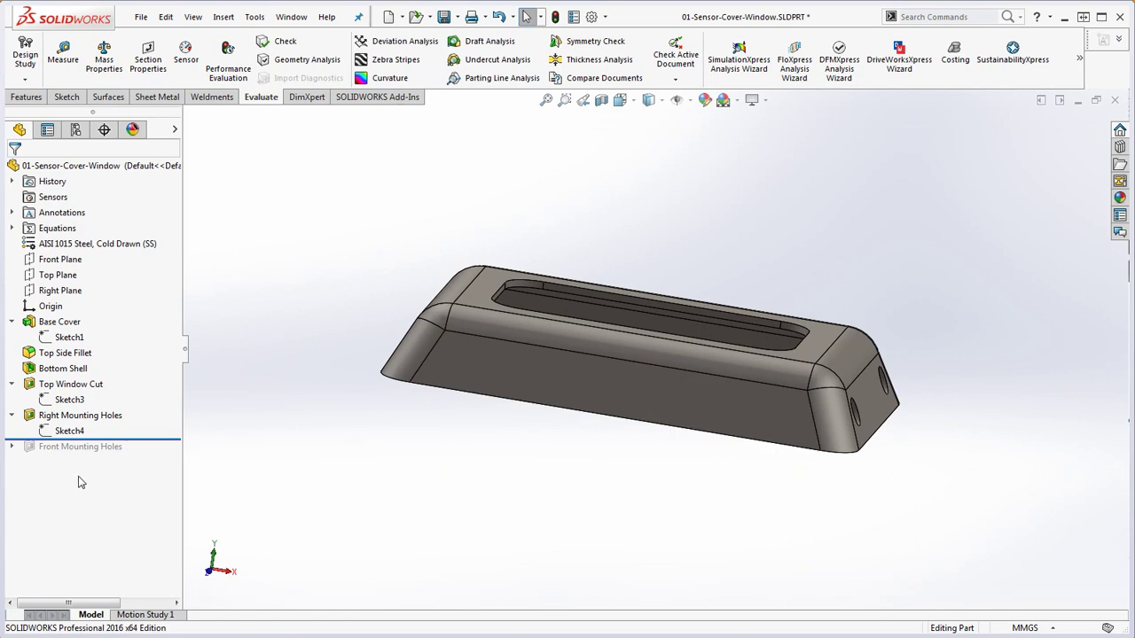
drag(167, 440, 167, 447)
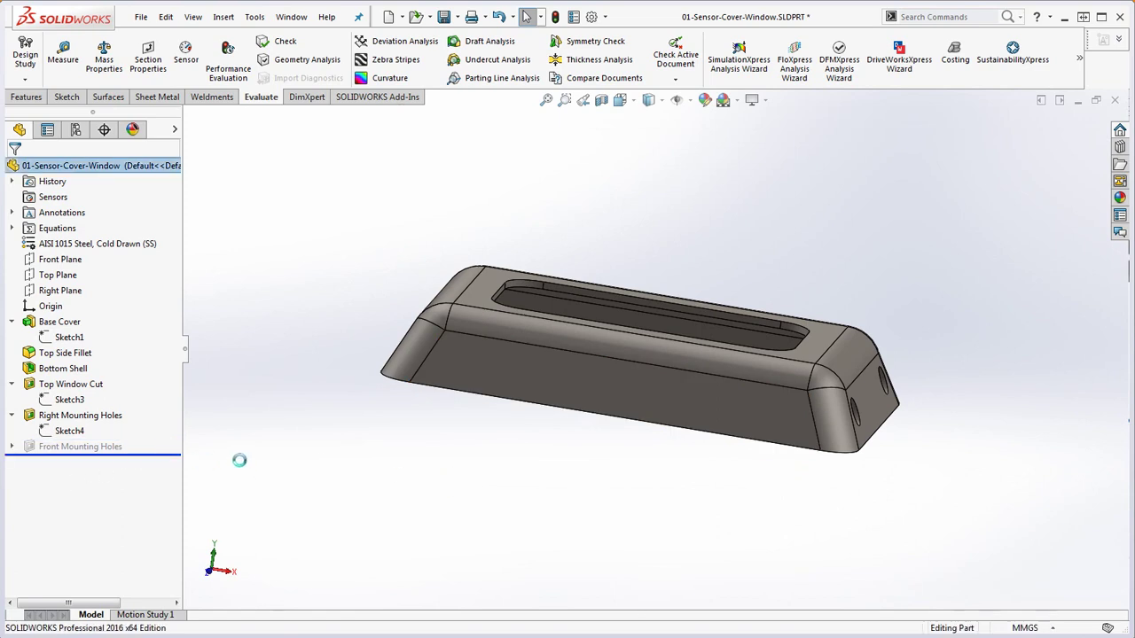
click(12, 446)
right_click(73, 462)
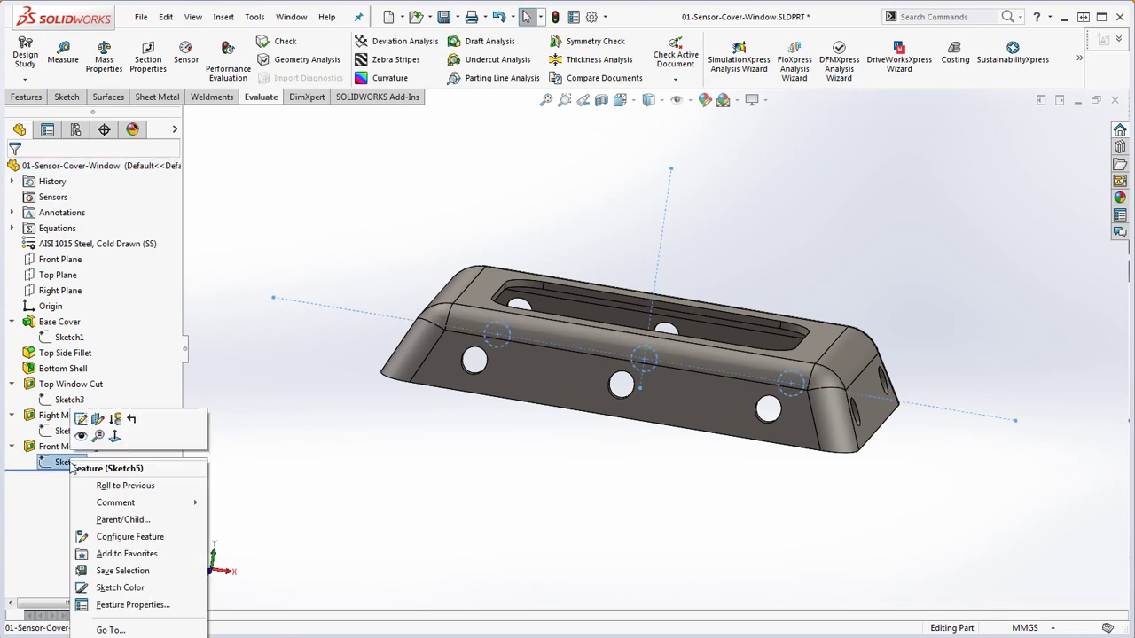
click(85, 422)
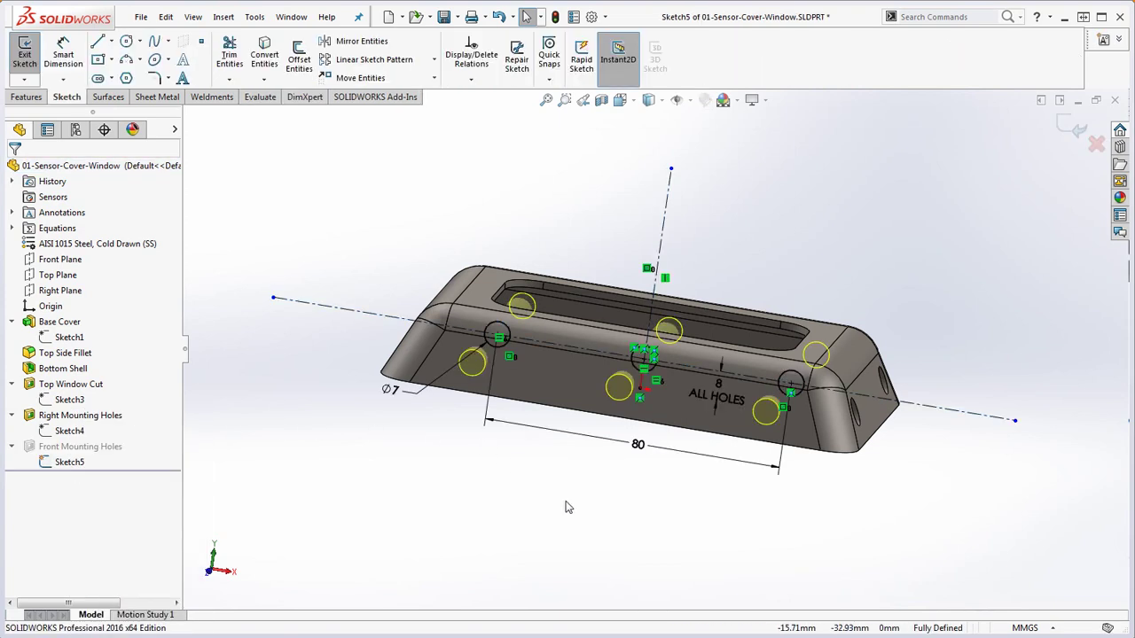
In the front view, reposition the ALL HOLES height dimension below the cover's lower edge
key(ctrl+1)
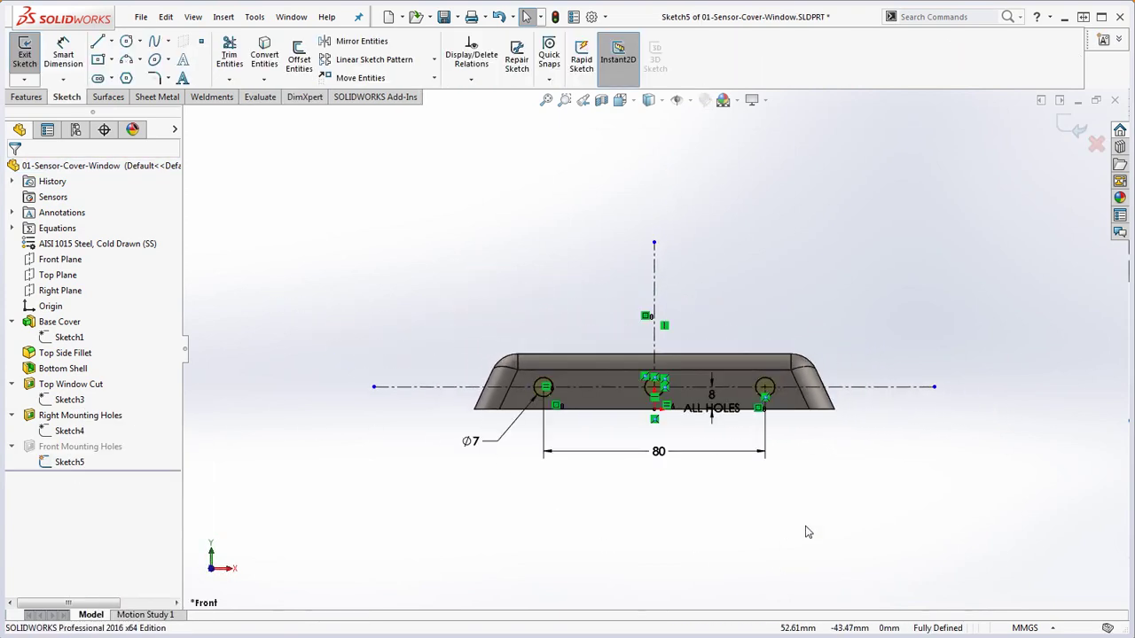
mouse_move(709, 413)
mouse_down()
mouse_move(684, 441)
mouse_move(699, 453)
mouse_up()
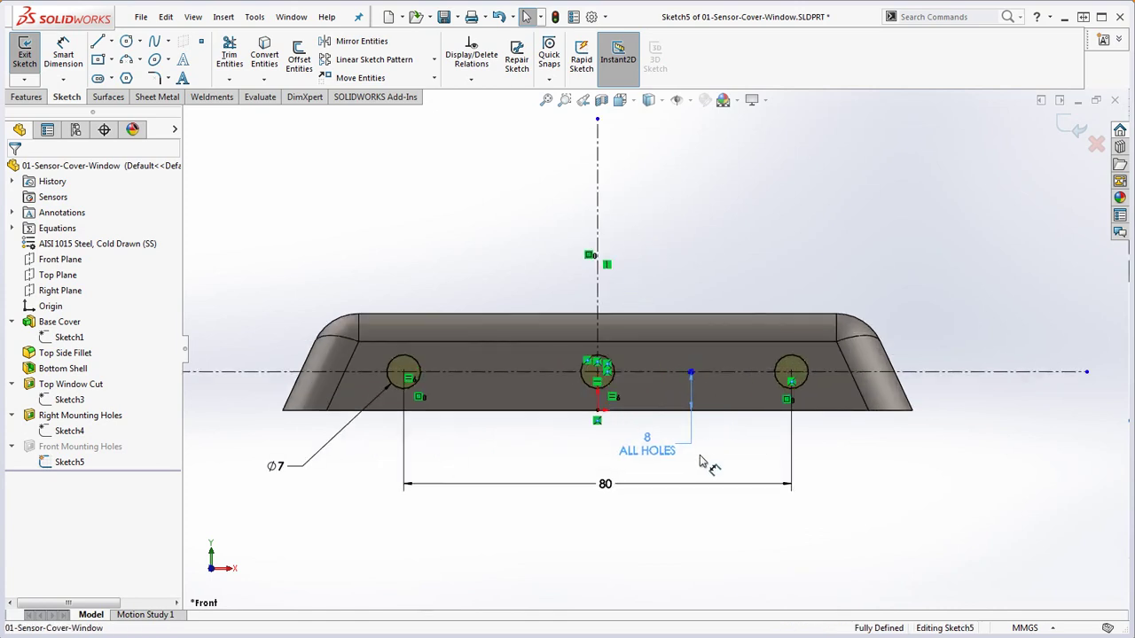
Delete the existing hole circles from the Front Mounting Holes sketch, together with their diameter and spacing dimensions
click(724, 500)
scroll(725, 500, up, 4)
scroll(621, 446, down, 2)
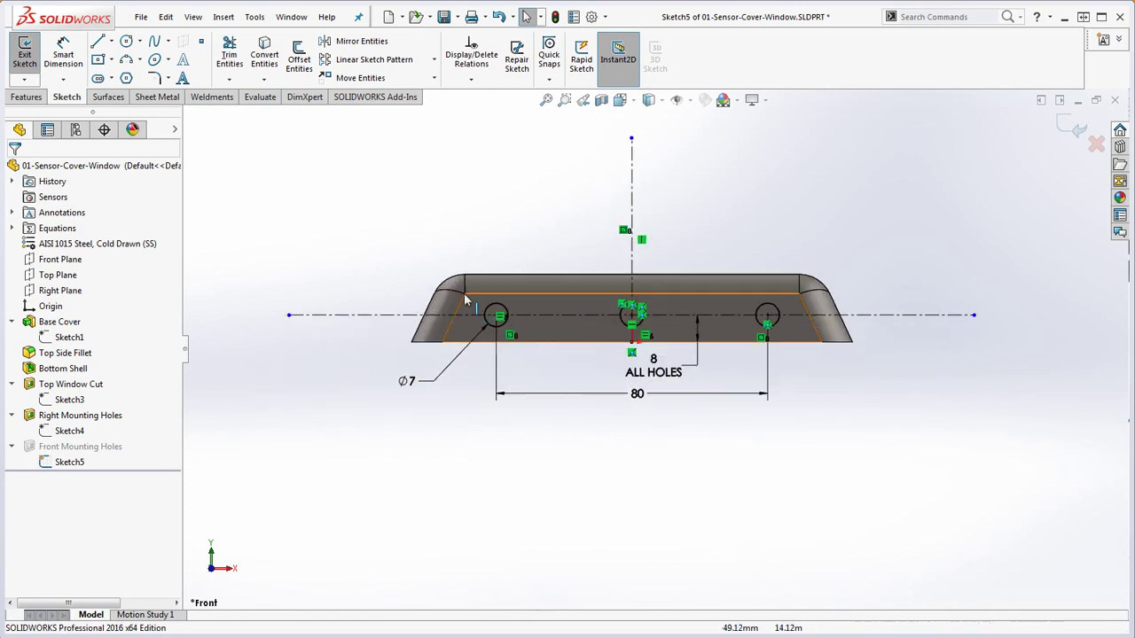
scroll(470, 274, up, 2)
scroll(573, 327, down, 6)
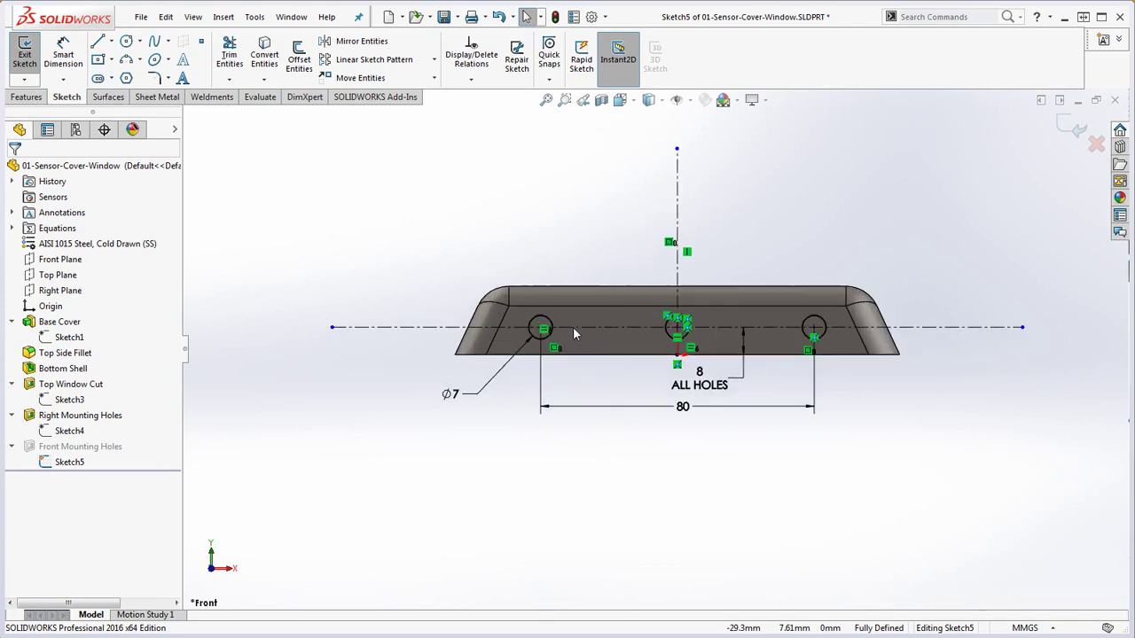
click(517, 323)
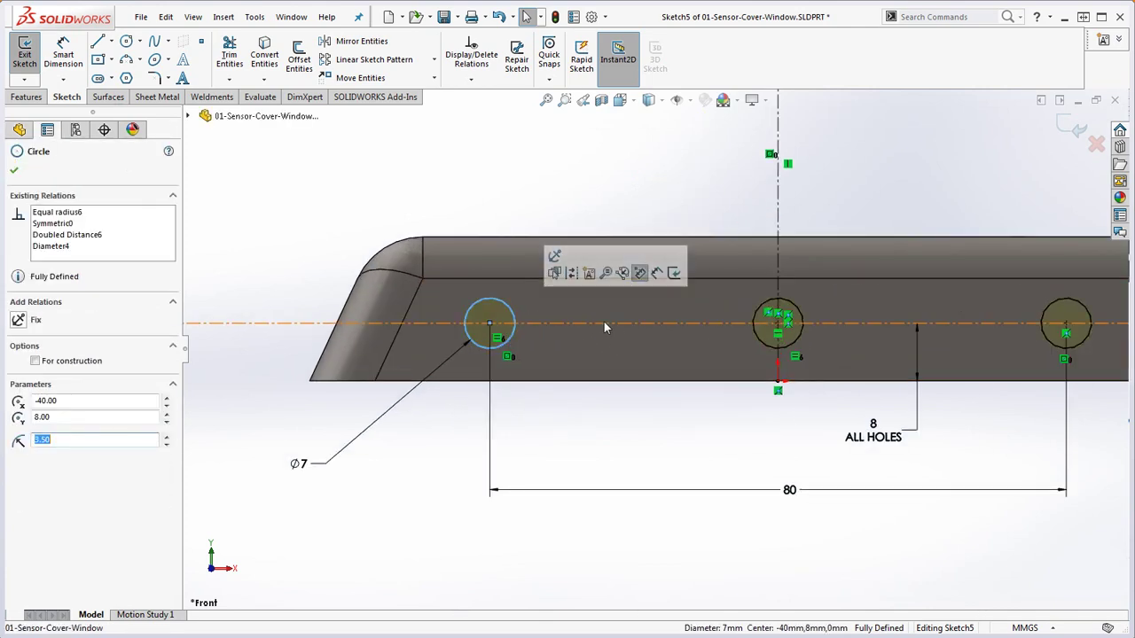
key(Delete)
click(488, 328)
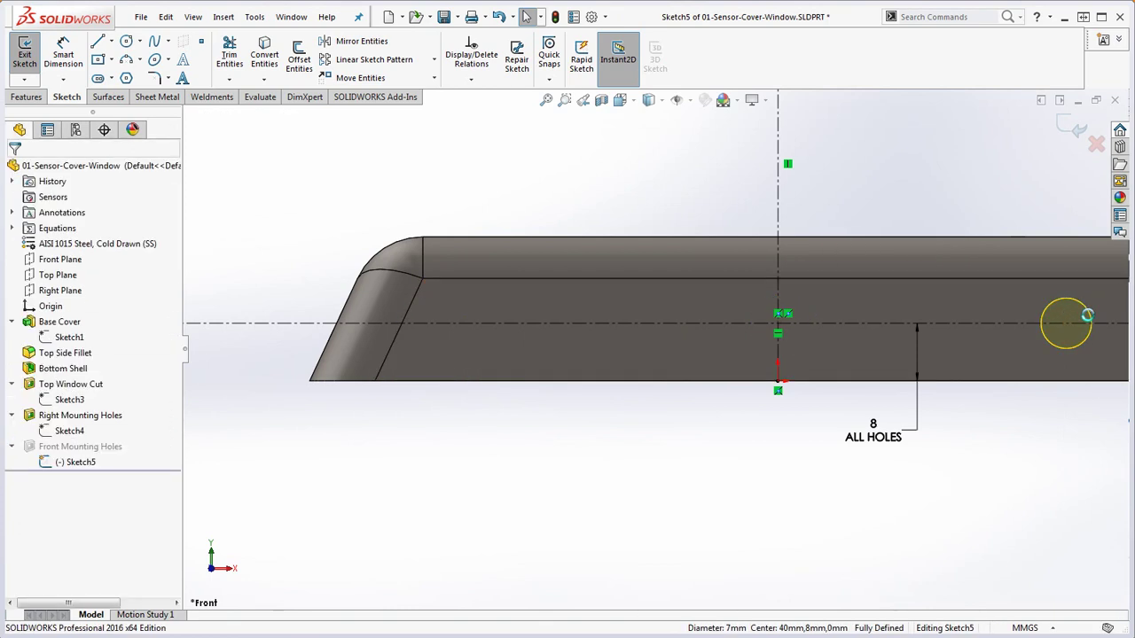
key(f)
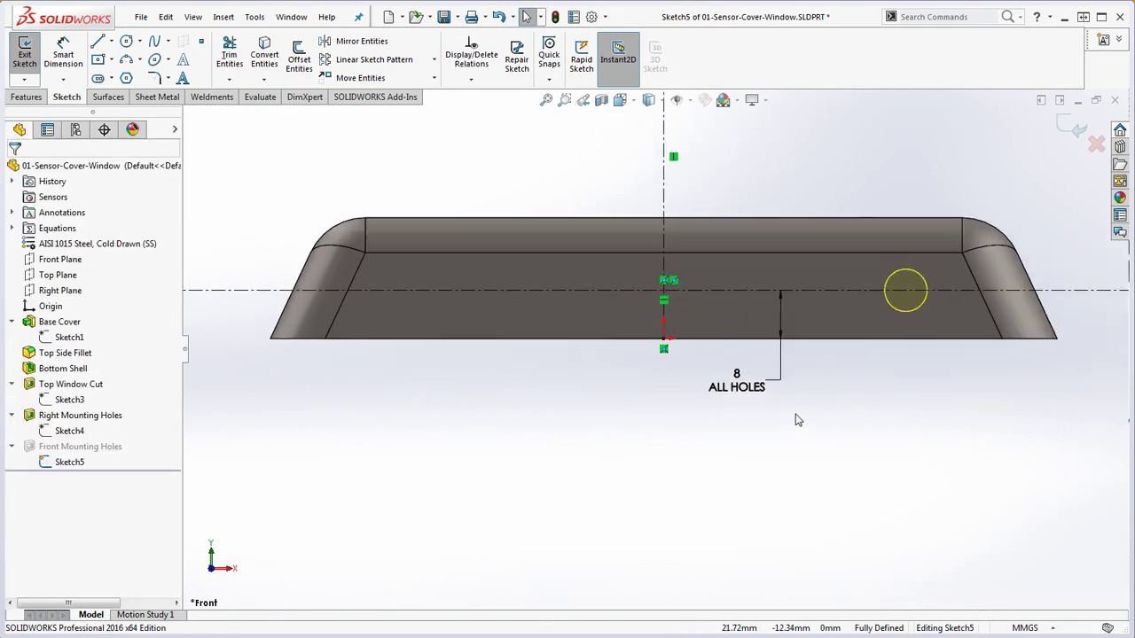
Delete the ALL HOLES height dimension and the horizontal centerline, keeping only the vertical centerline
click(714, 379)
key(Delete)
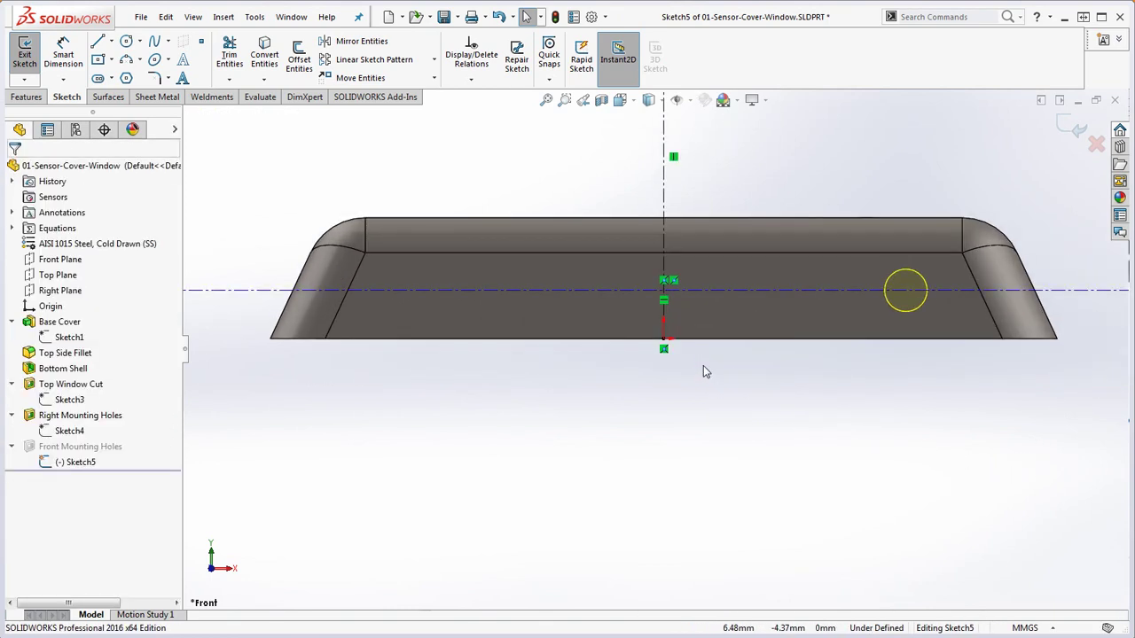
click(714, 290)
key(Delete)
scroll(697, 362, up, 4)
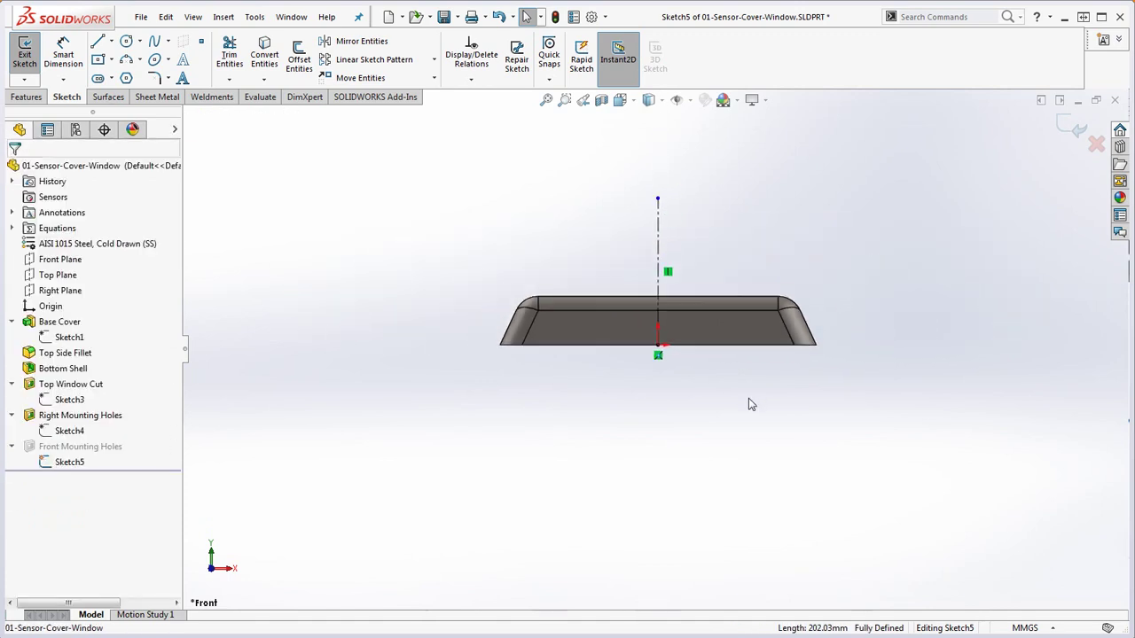
Sketch a horizontal centerline about 142 mm long above the cover, crossing the vertical centerline
click(110, 41)
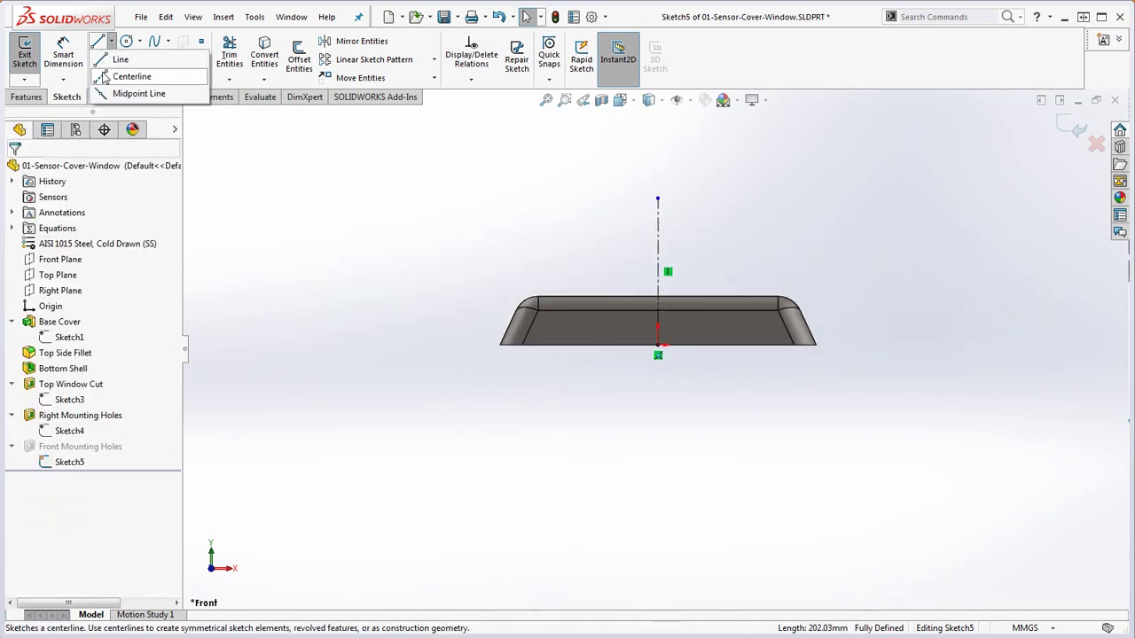
click(129, 74)
click(587, 261)
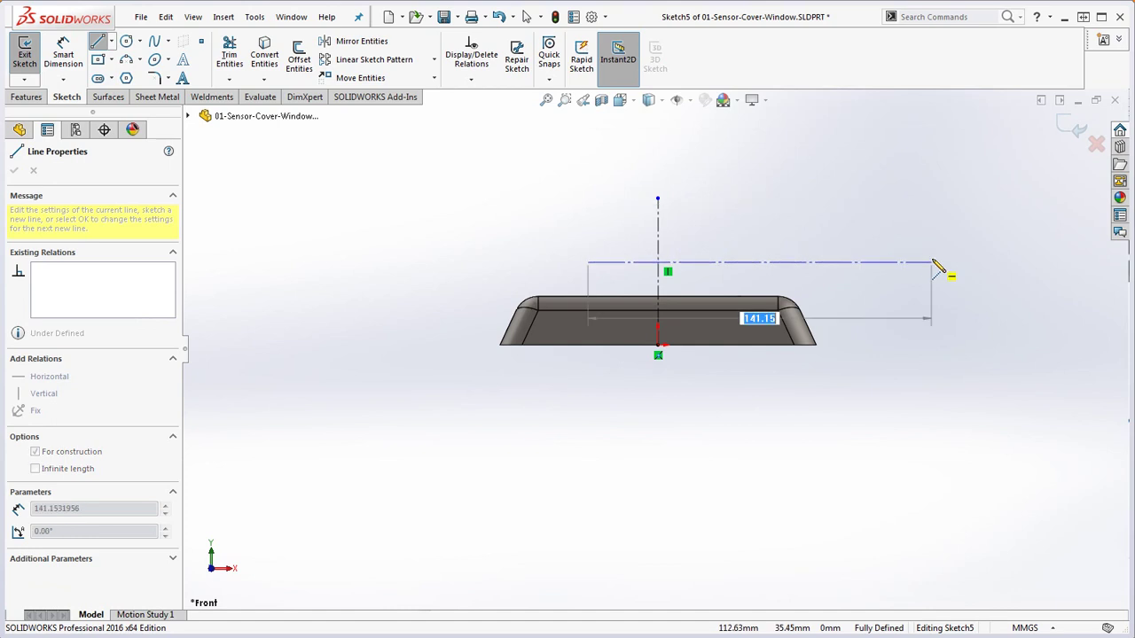
click(933, 262)
key(Escape)
Select the horizontal centerline's midpoint and make it coincident with the vertical centerline
click(829, 266)
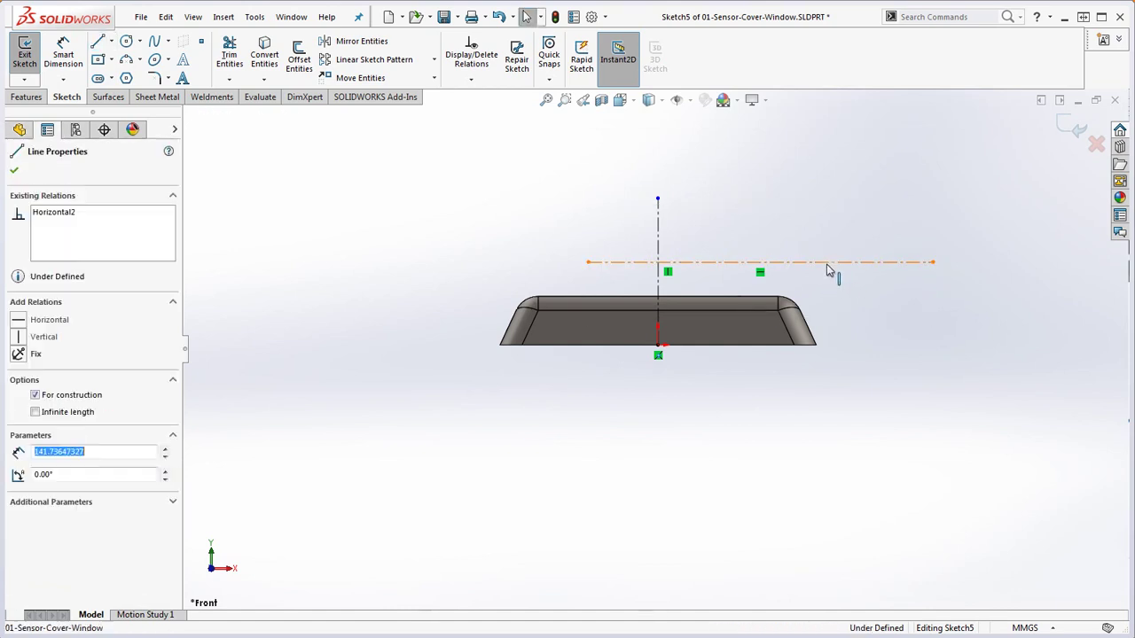
right_click(829, 266)
click(896, 319)
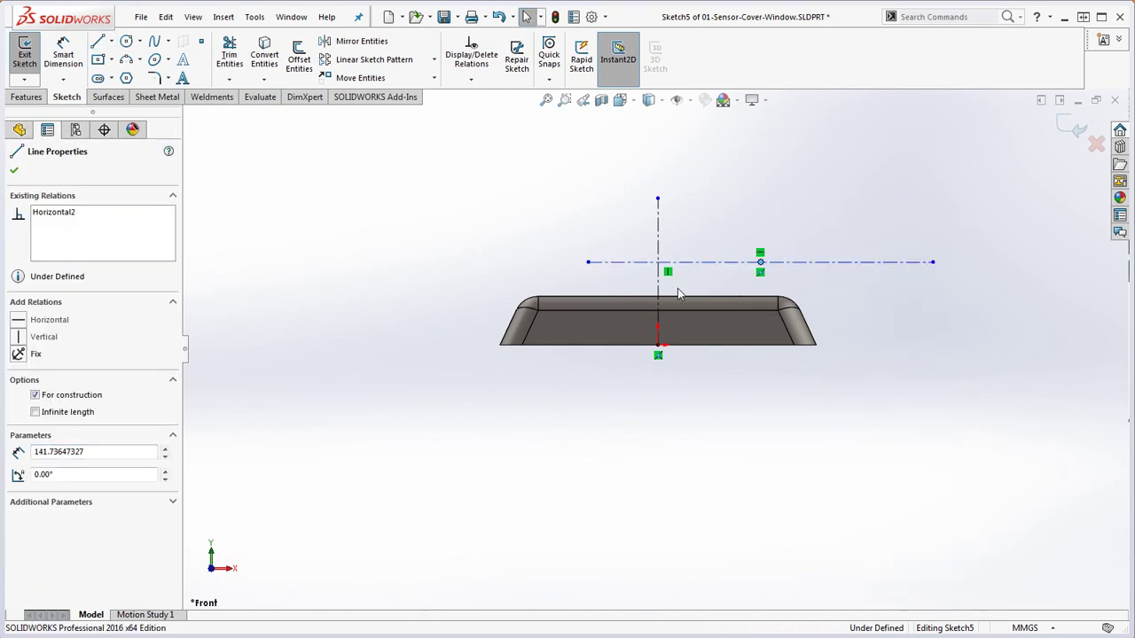
ctrl+click(657, 297)
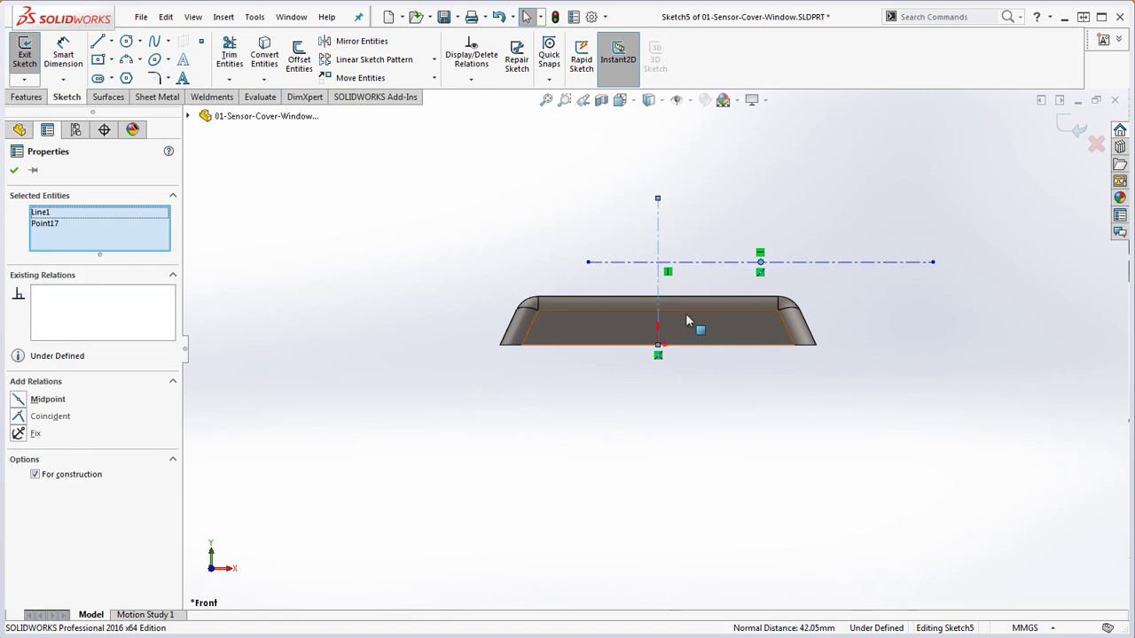
click(23, 417)
click(584, 456)
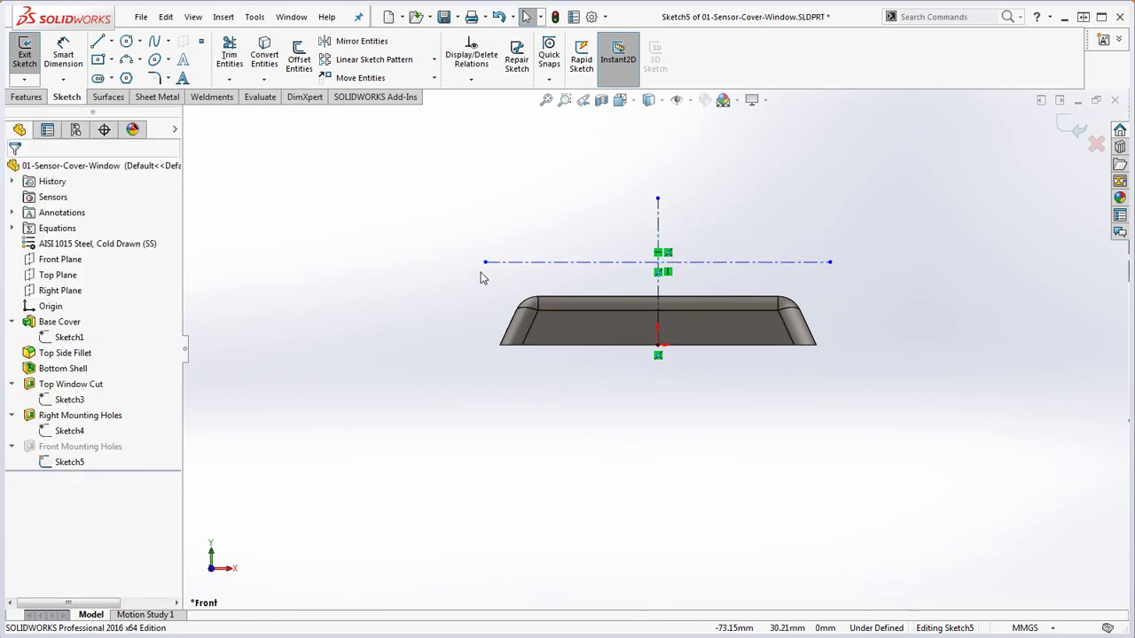
Lower and lengthen the horizontal centerline across the front face, and dimension it 8 mm above the cover's bottom edge
drag(486, 263, 406, 323)
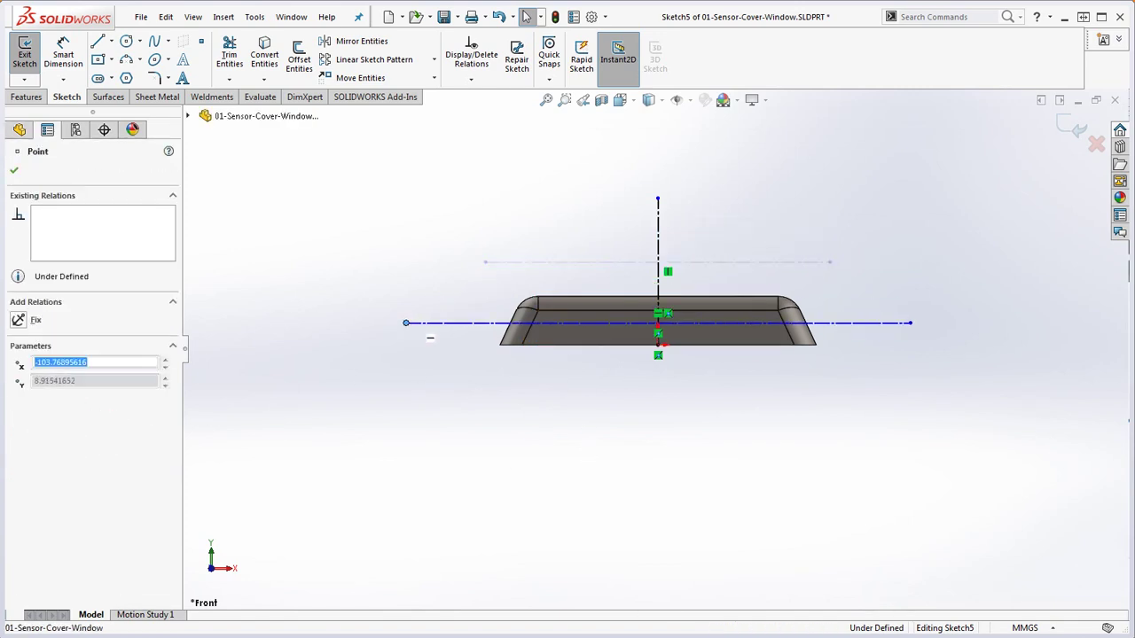
click(420, 260)
click(63, 55)
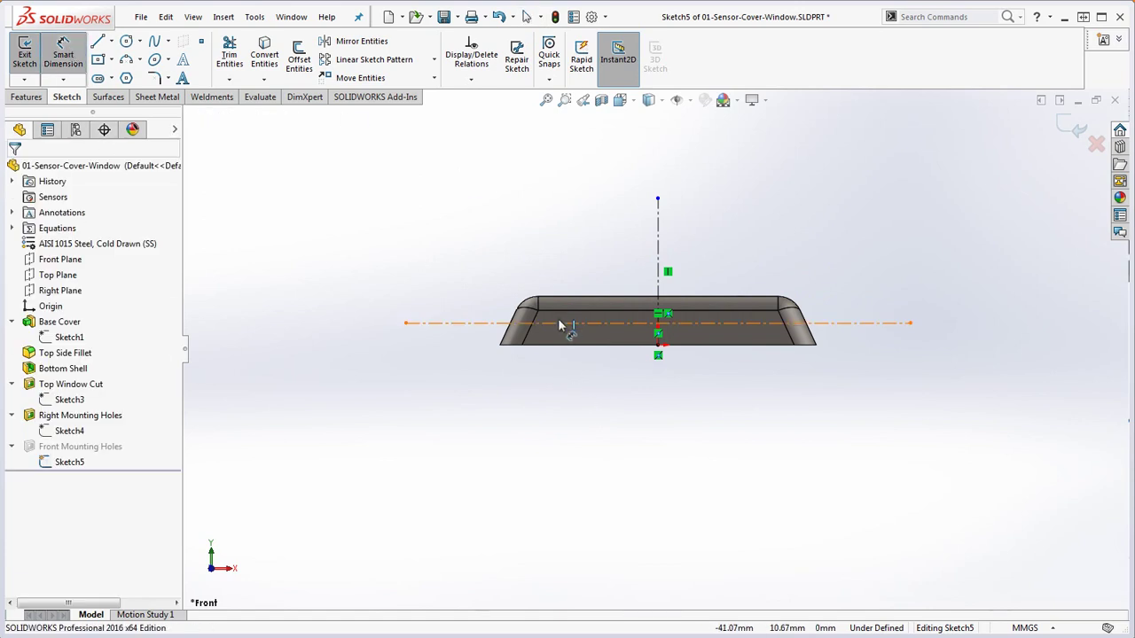
click(608, 326)
click(611, 345)
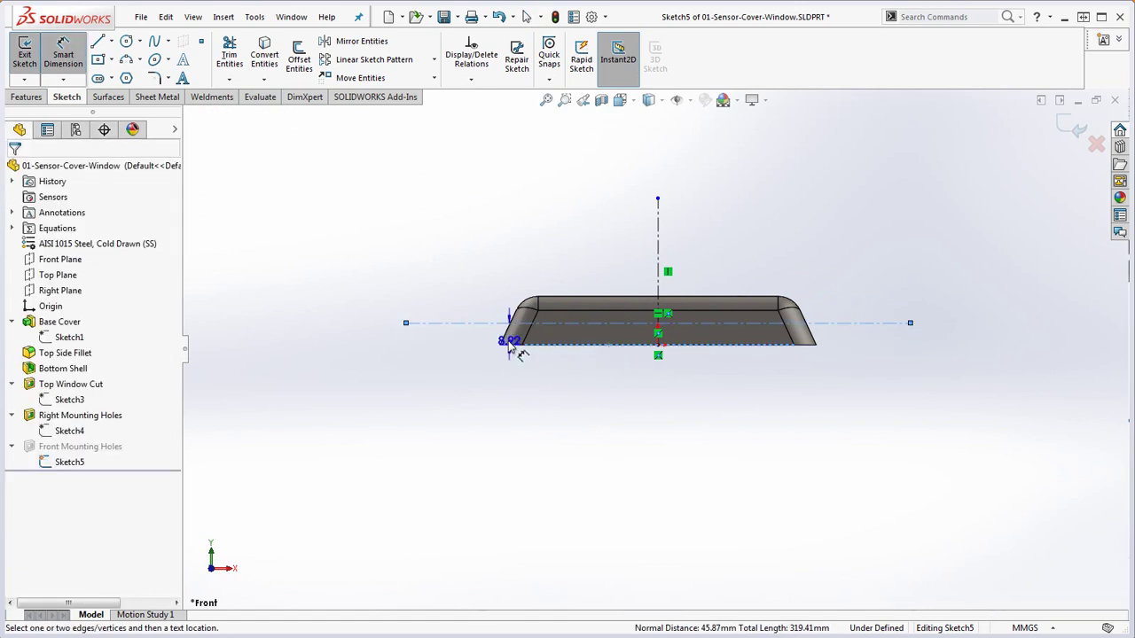
click(484, 344)
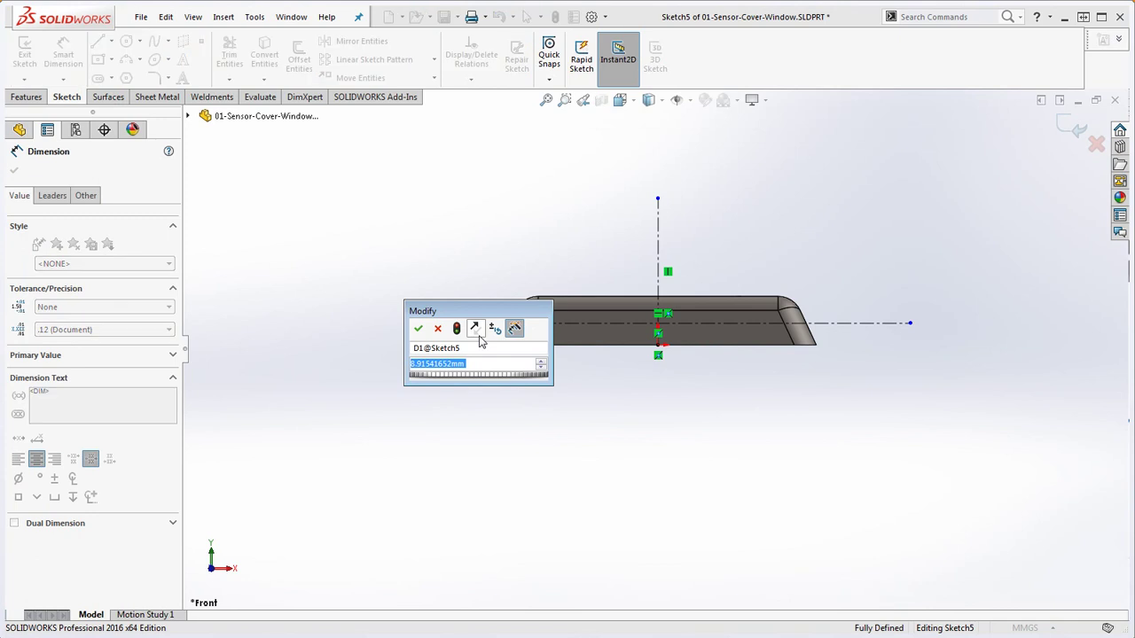
text(8)
key(Return)
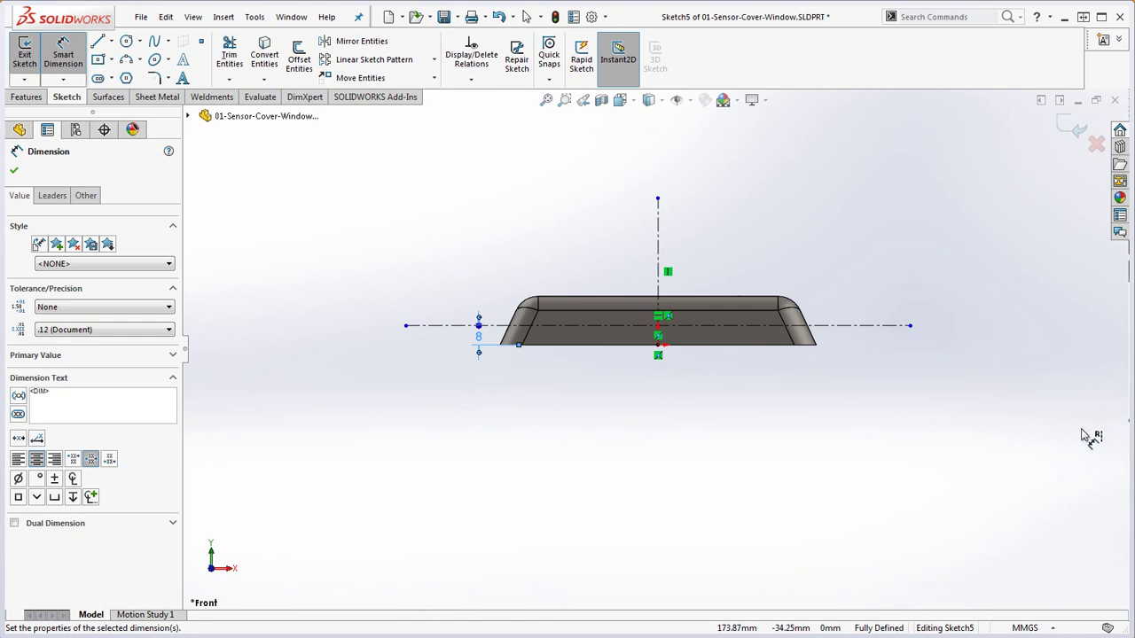
click(721, 433)
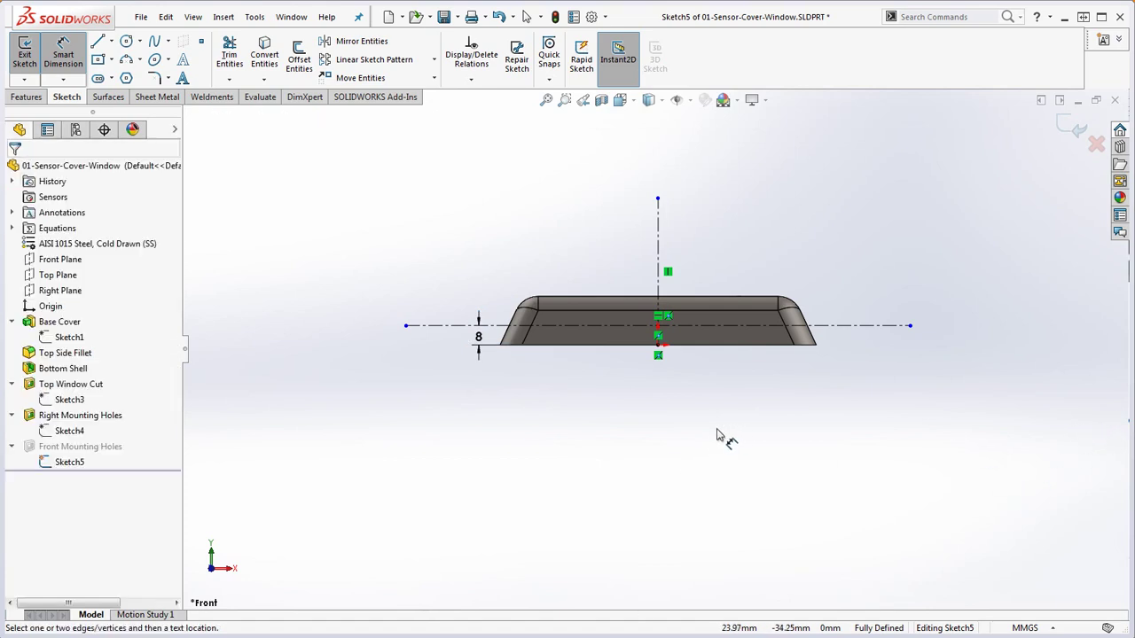
scroll(701, 399, down, 3)
key(Escape)
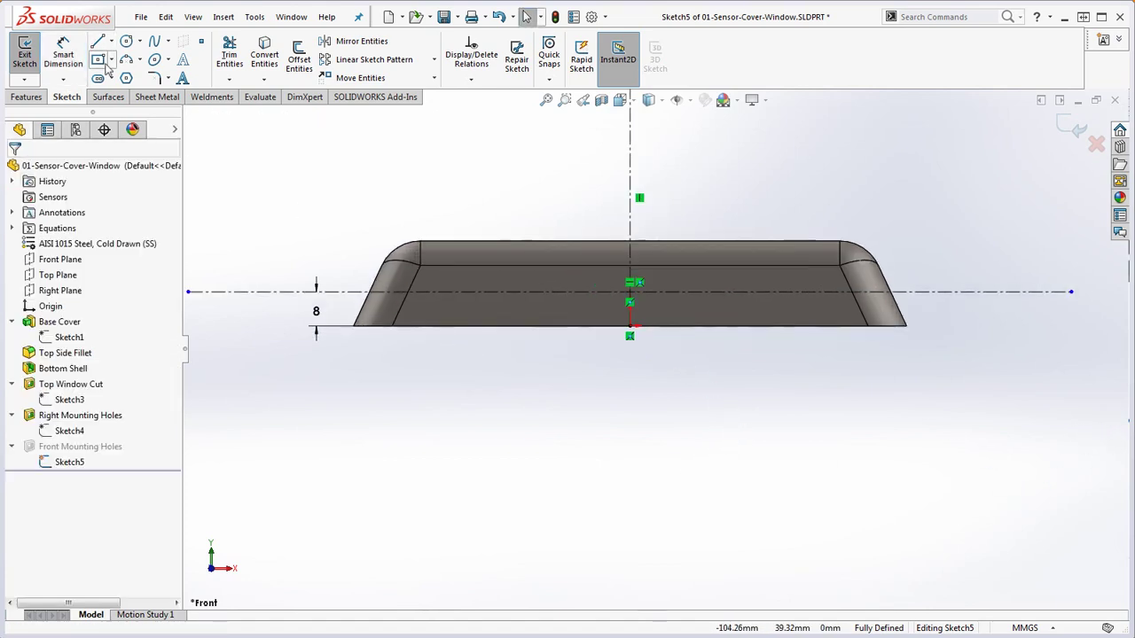
Sketch a circle about 8.3 mm in diameter centred on the horizontal centerline, left of the vertical centerline
click(129, 42)
click(485, 291)
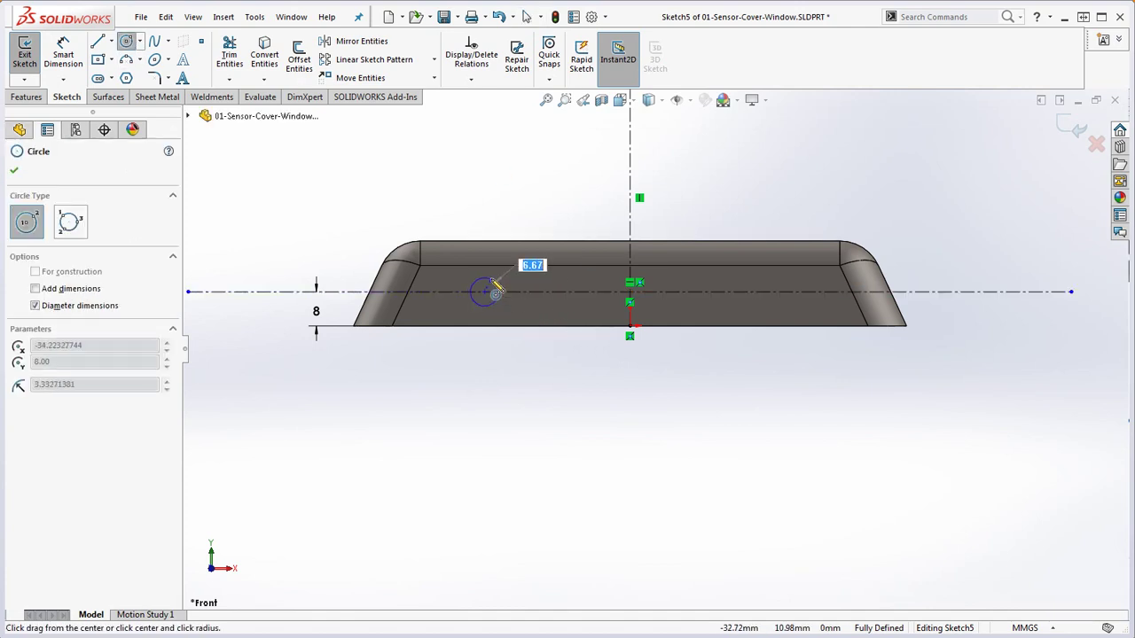
click(496, 282)
key(Escape)
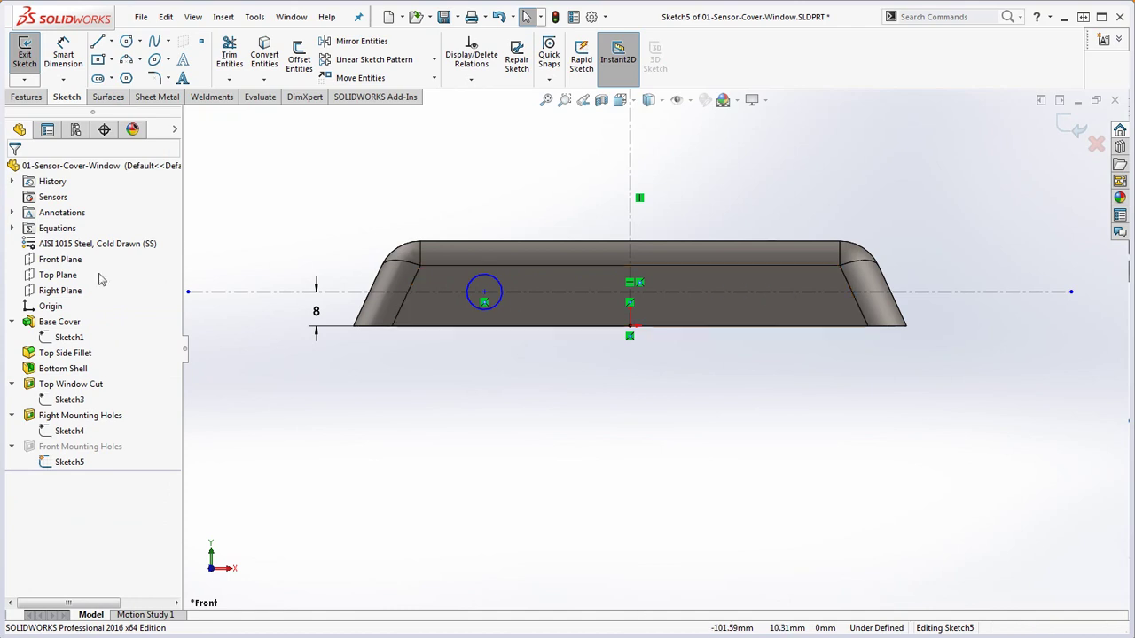
Dimension the circle's diameter as 7 mm
click(77, 56)
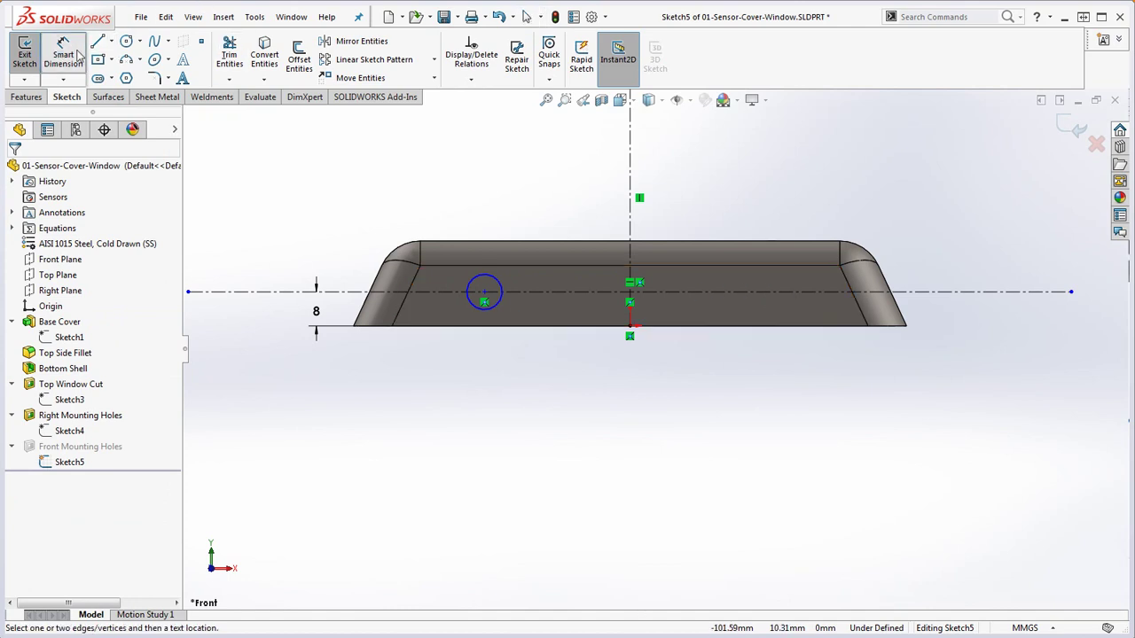
click(468, 283)
click(347, 212)
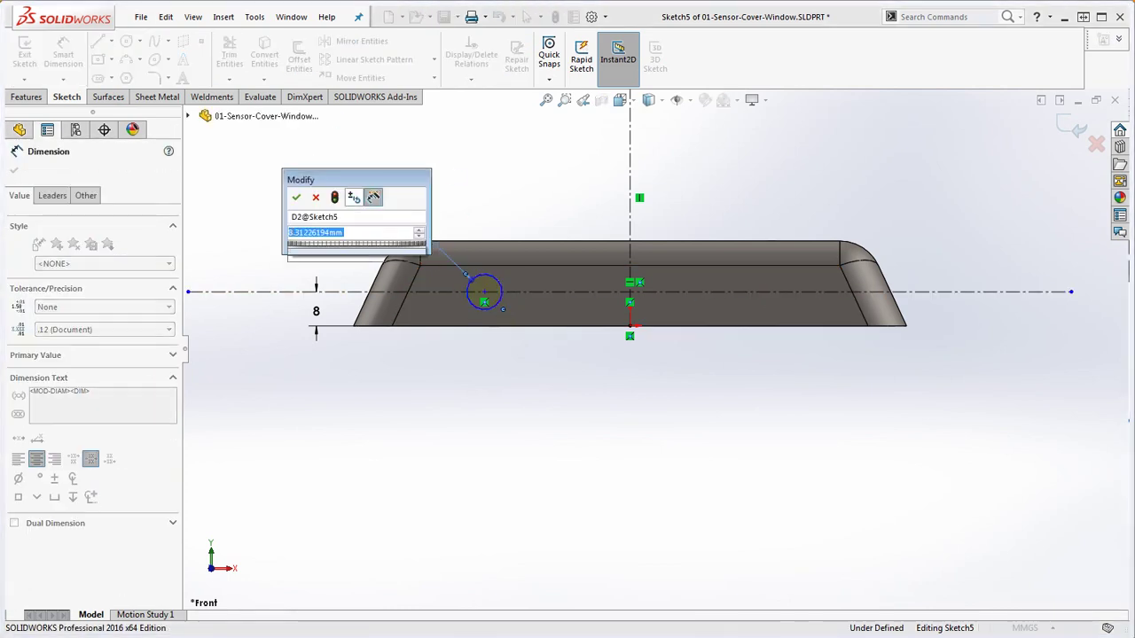
text(7)
key(Return)
key(Escape)
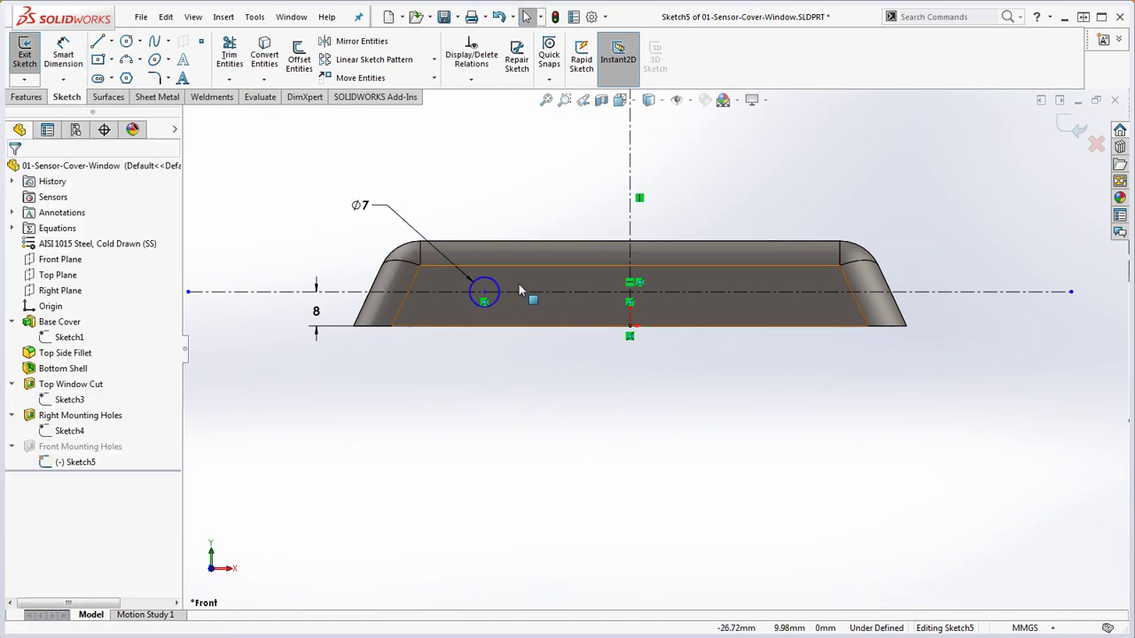
Add a doubled-distance dimension of 80 mm from the circle about the vertical centerline
click(63, 53)
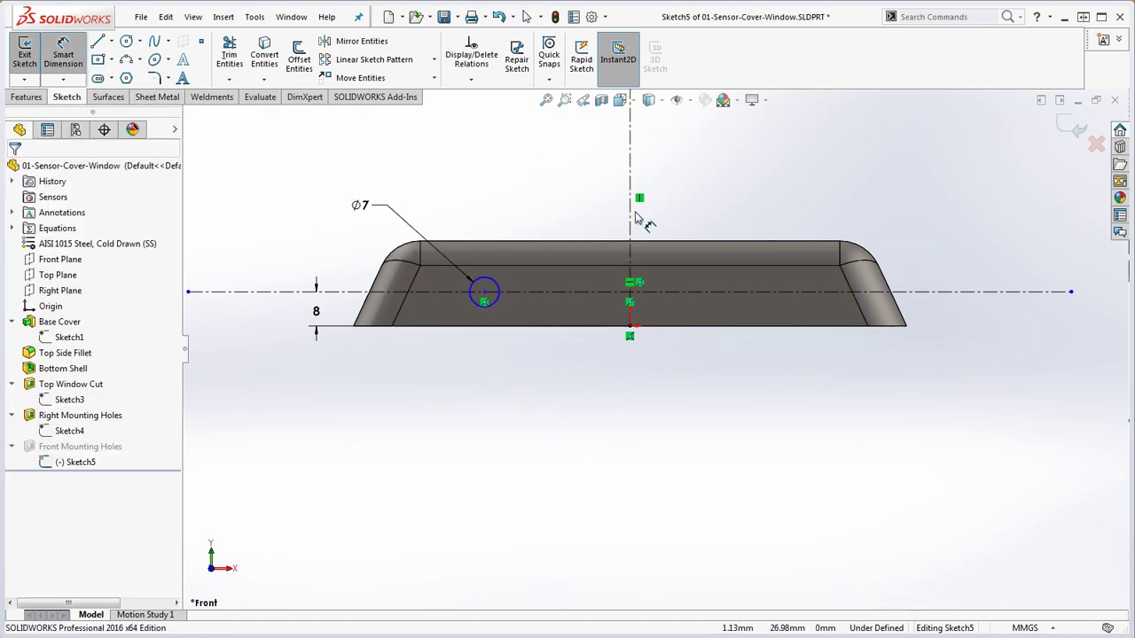
click(494, 303)
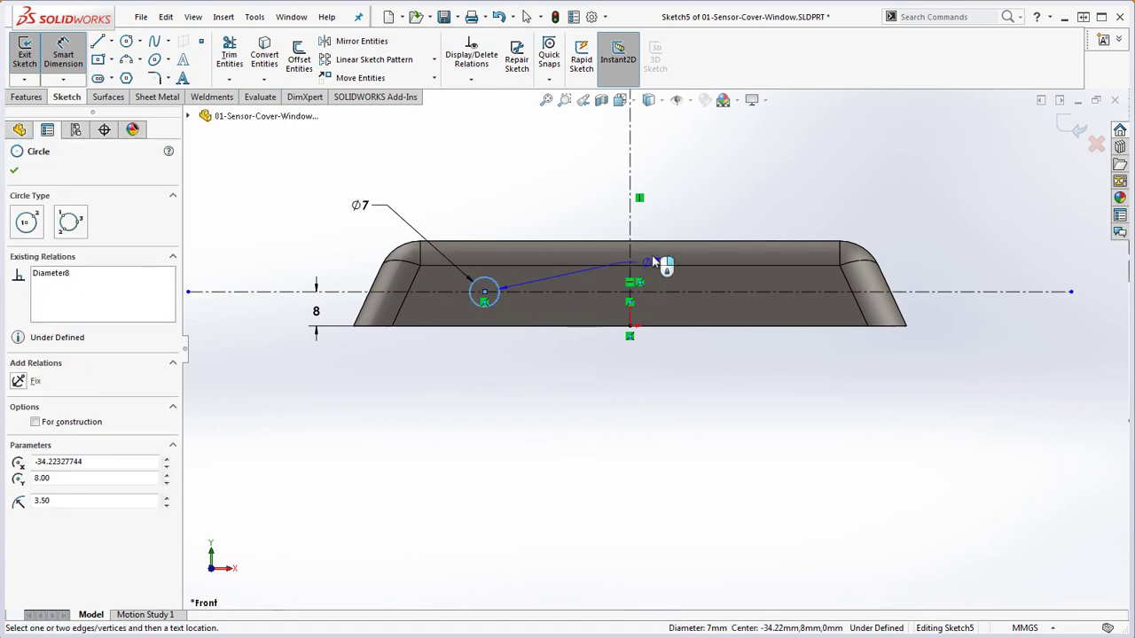
click(630, 220)
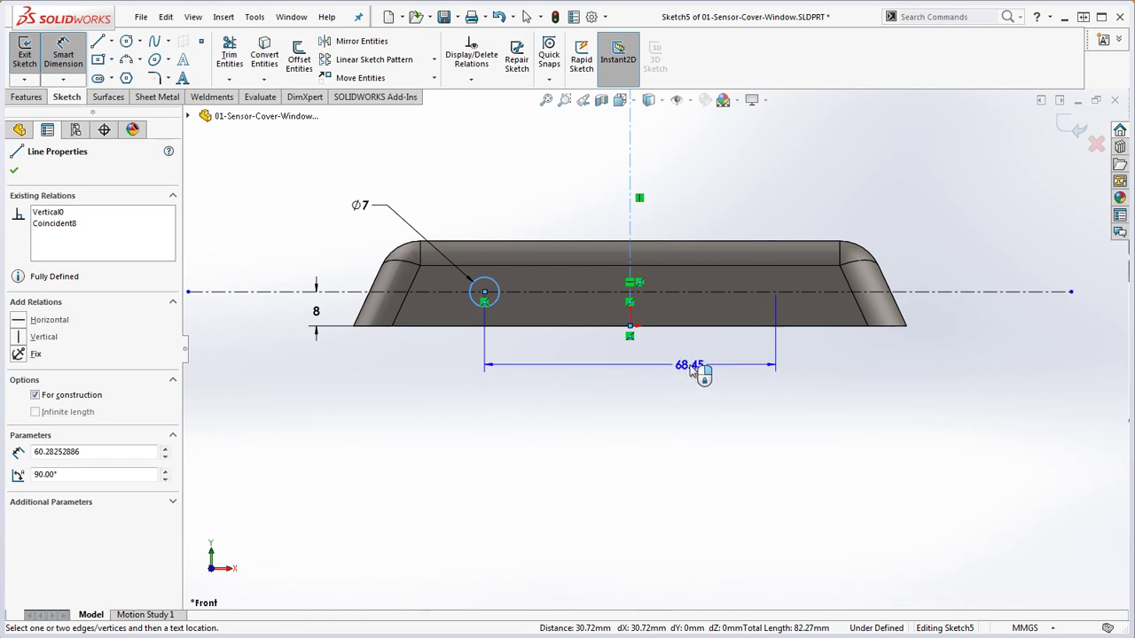
click(692, 370)
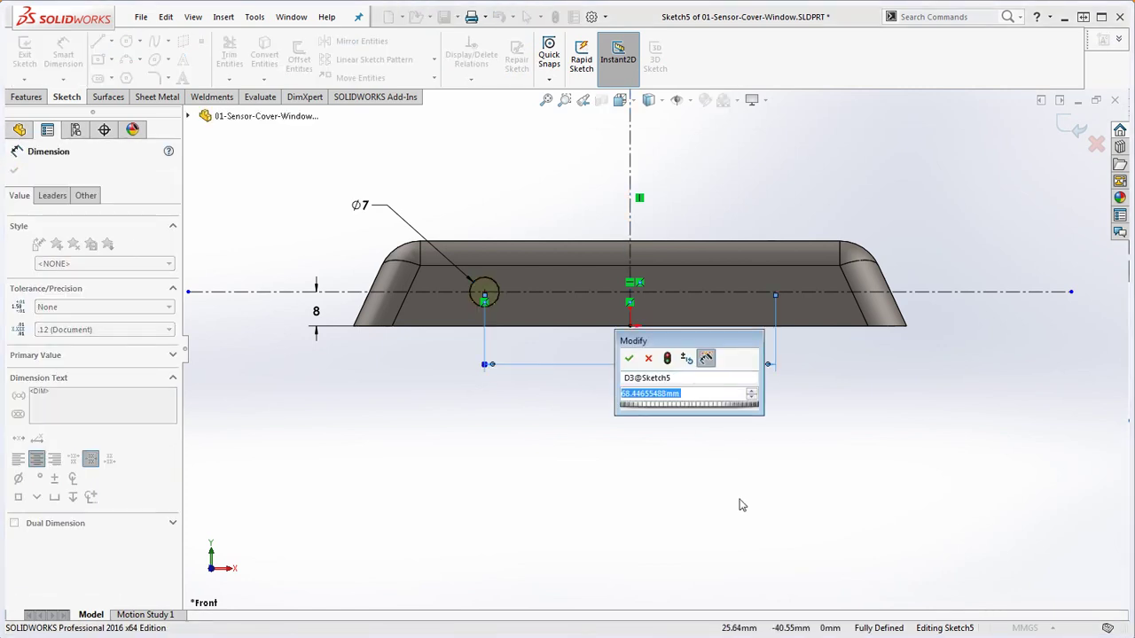
text(80)
key(Return)
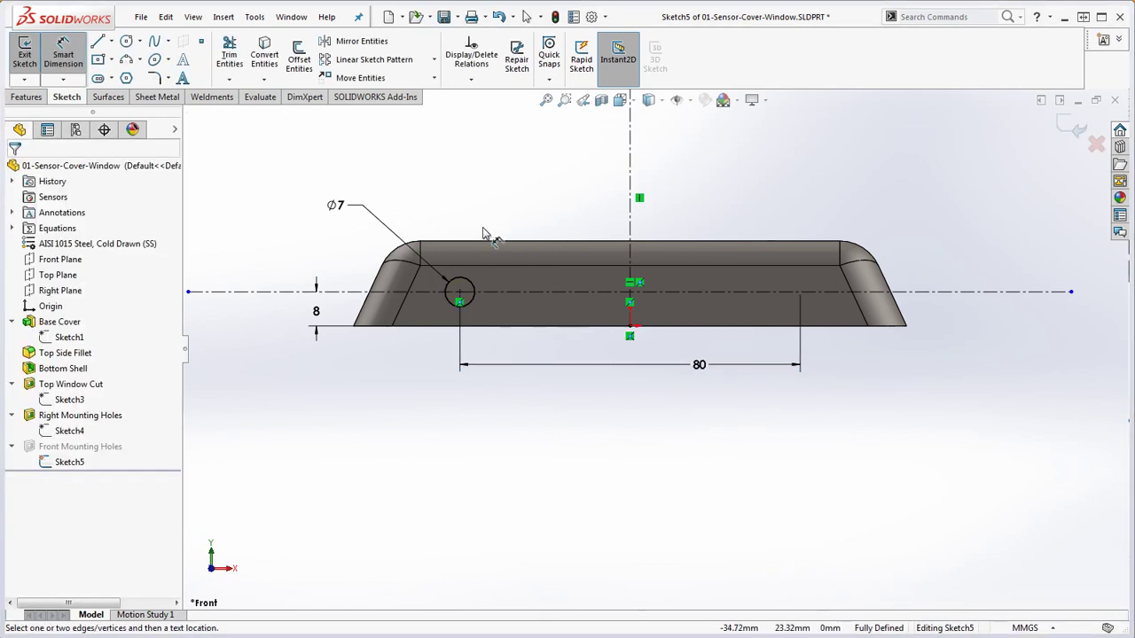
key(Escape)
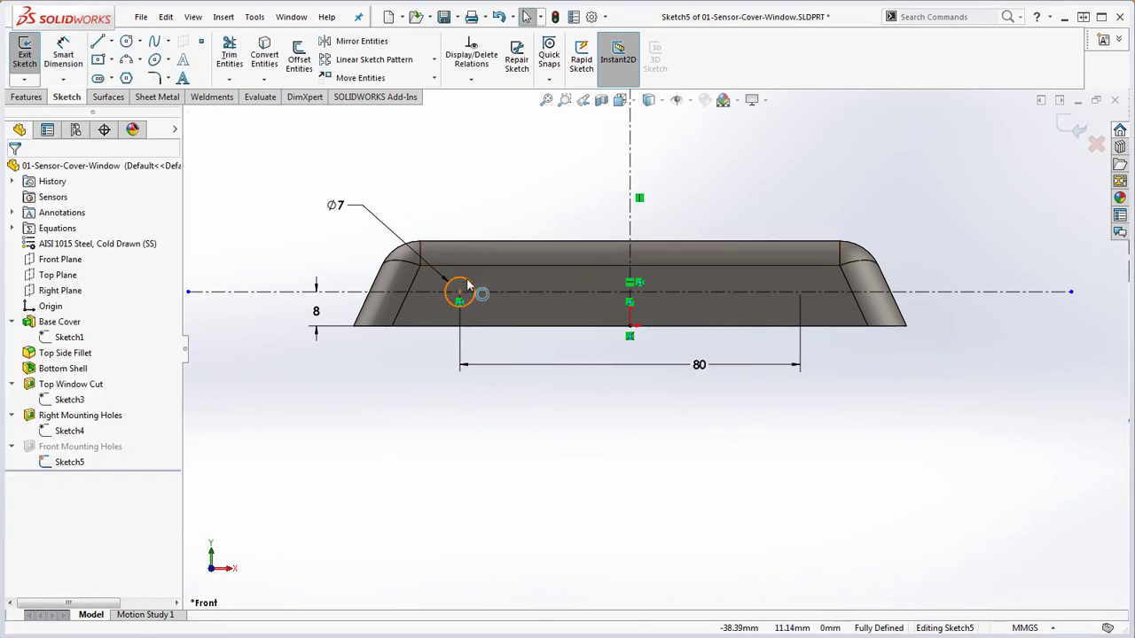
Mirror the 7 mm circle about the vertical centerline
click(468, 284)
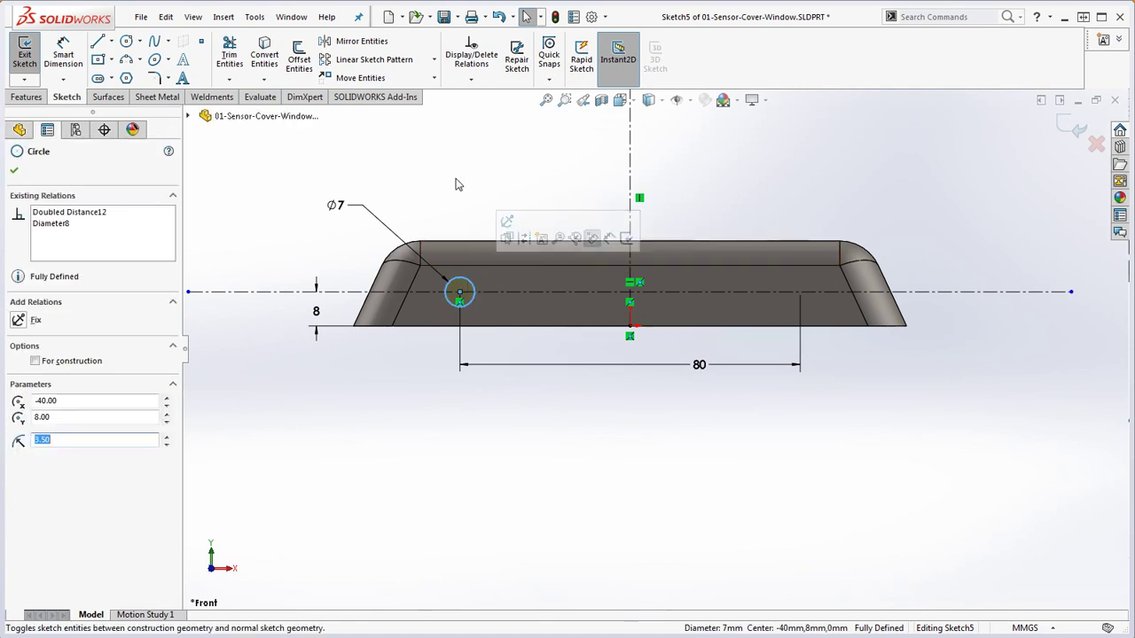
ctrl+click(631, 157)
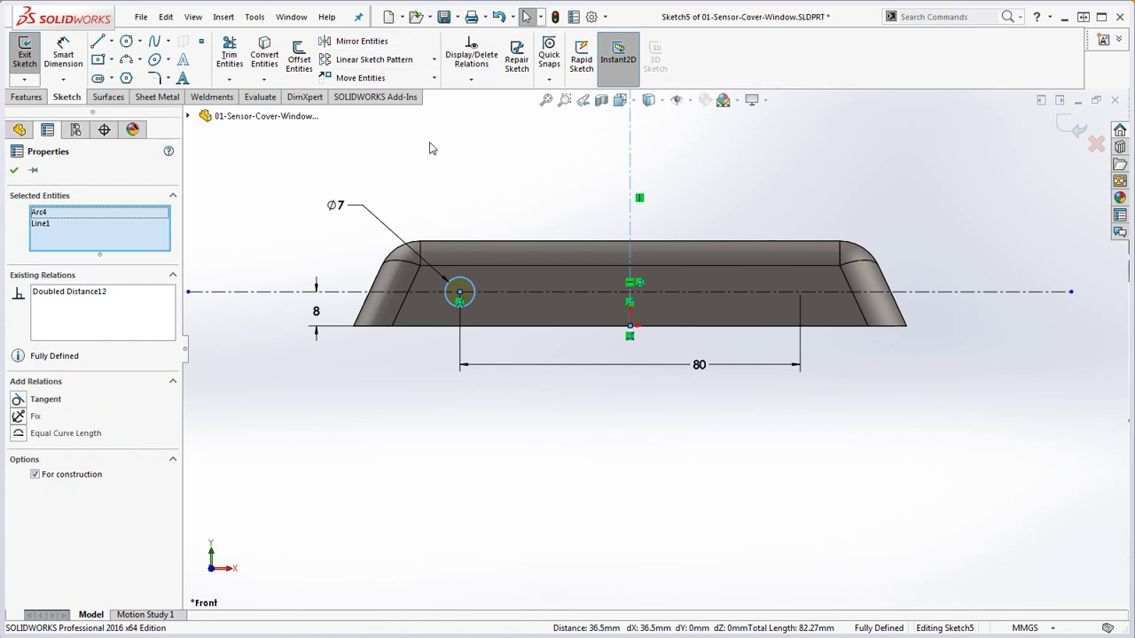
click(364, 46)
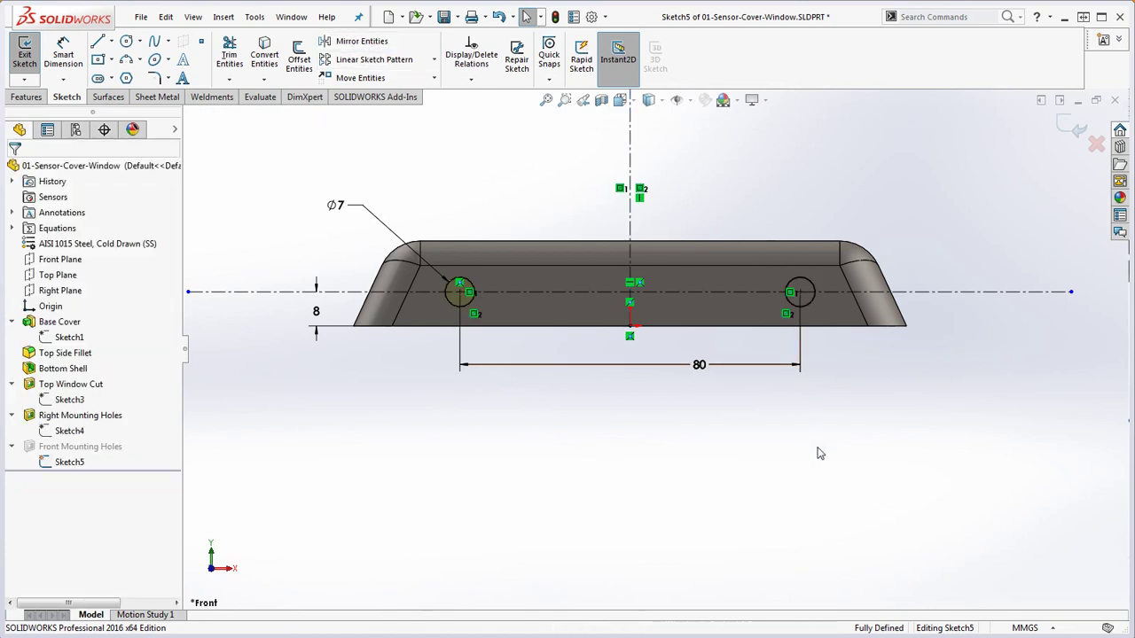
click(126, 41)
scroll(585, 292, down, 3)
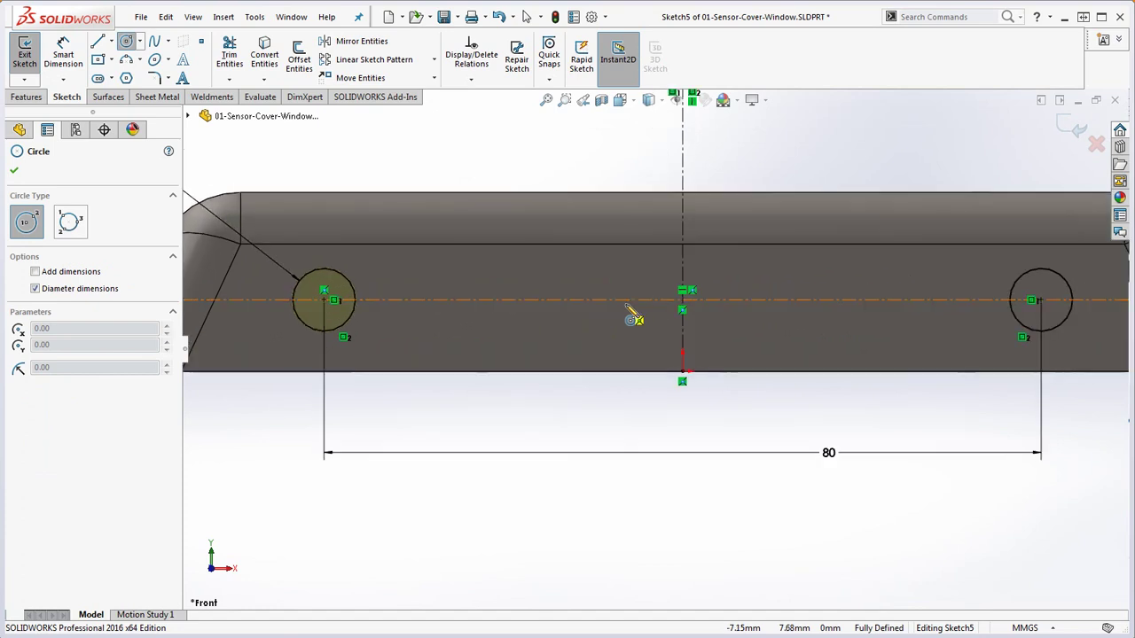
click(683, 300)
click(722, 286)
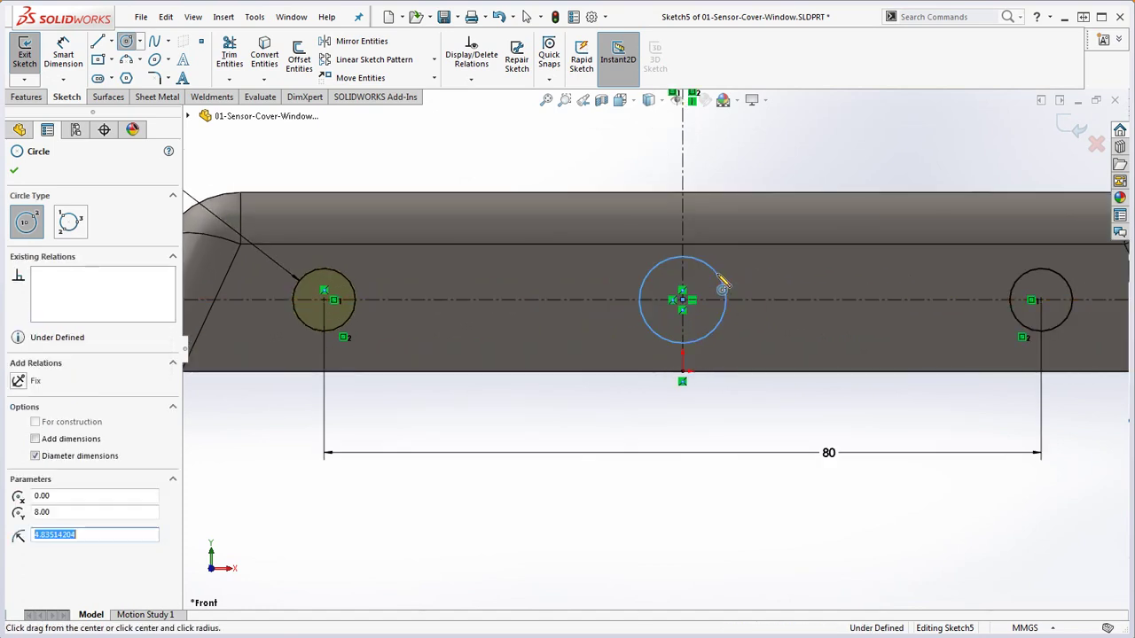
key(Escape)
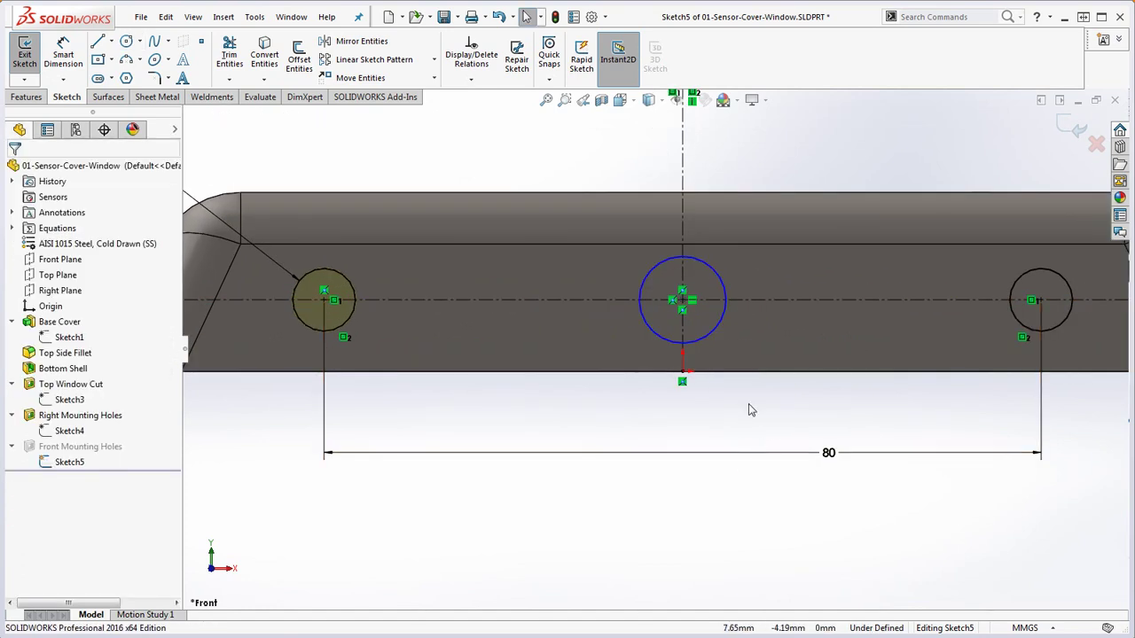
click(727, 299)
key(Delete)
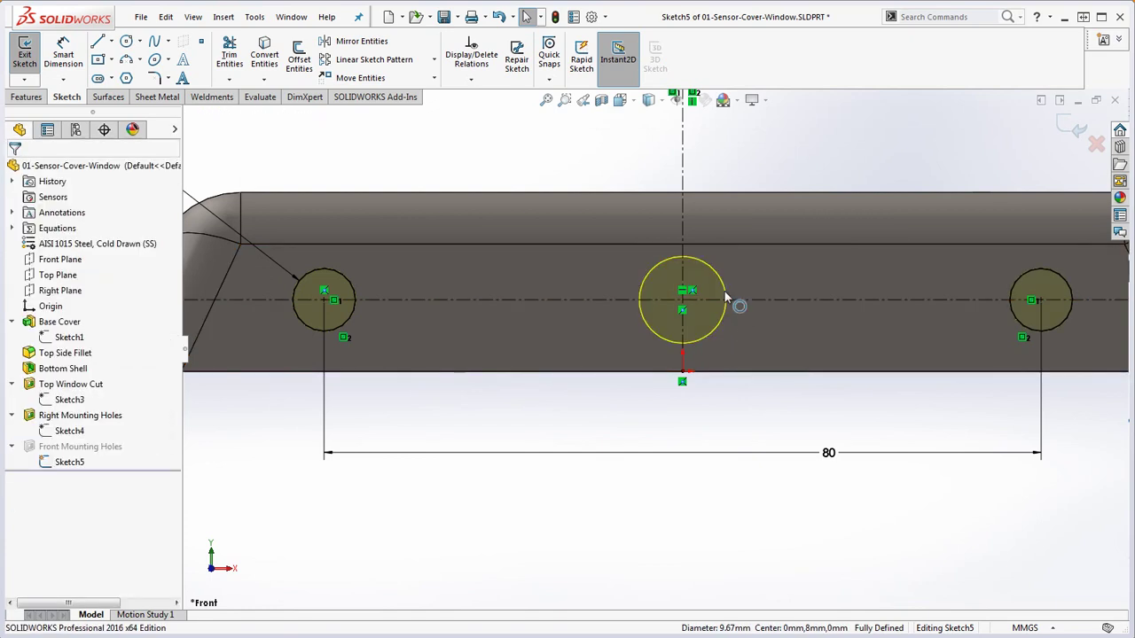
Sketch a circle about 27.5 mm in diameter centred where the vertical and horizontal centerlines cross
click(126, 40)
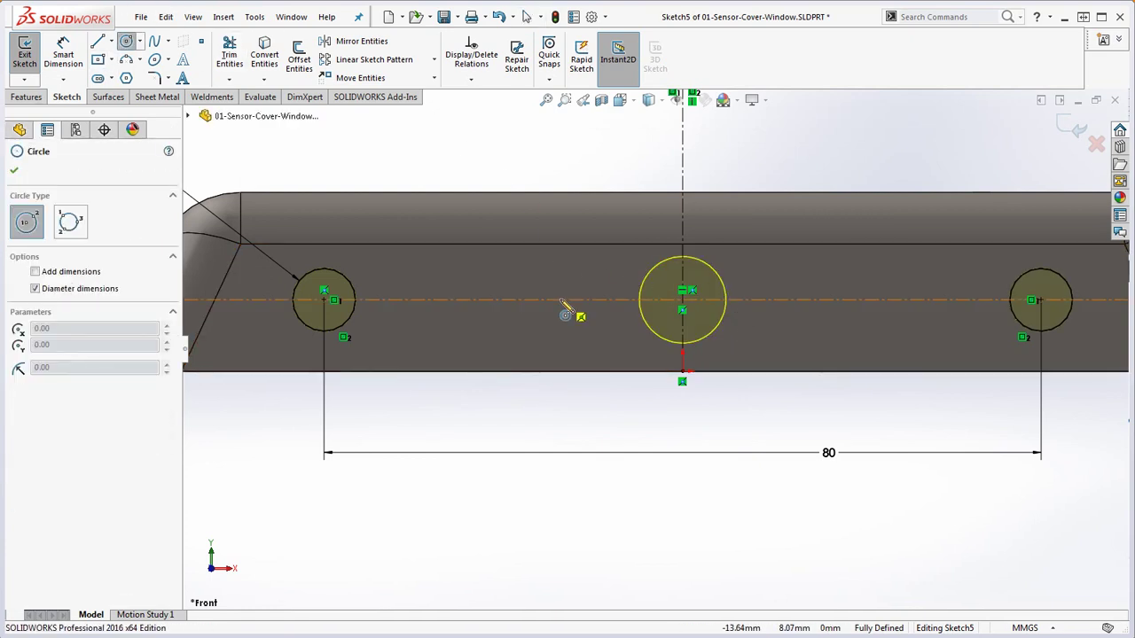
click(683, 307)
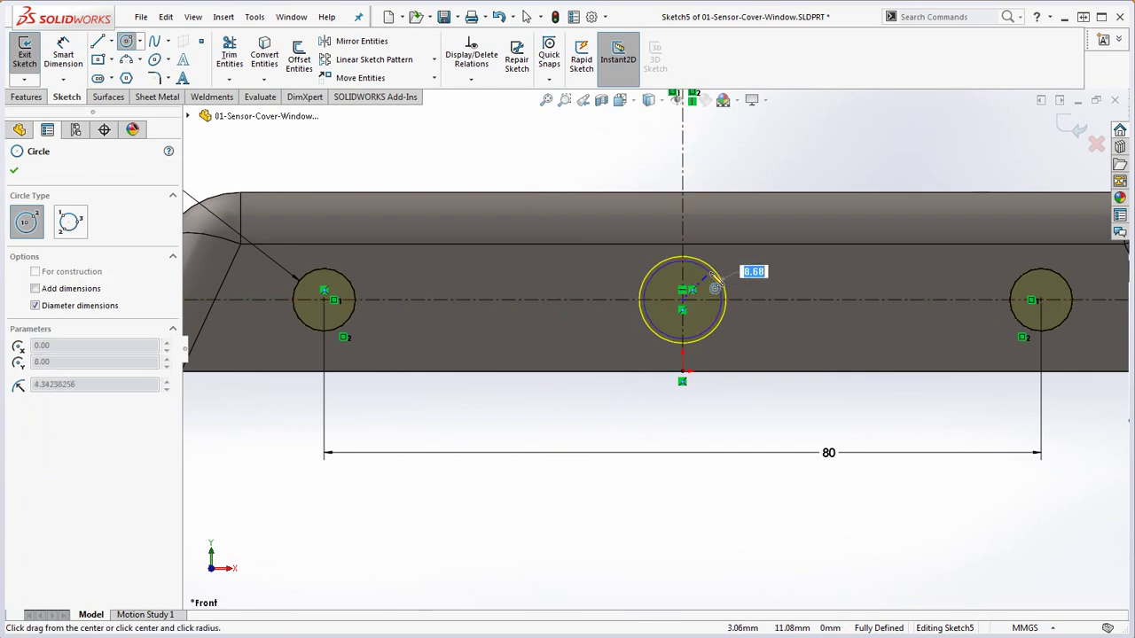
click(787, 236)
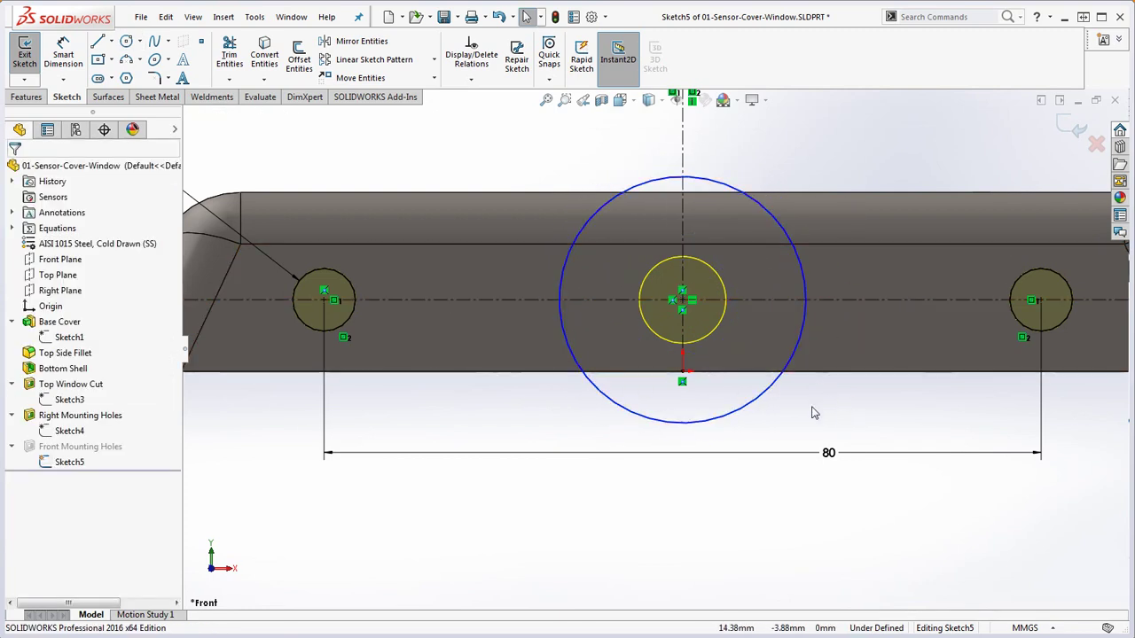
Add an Equal relation between the large centre circle and the dimensioned 7 mm mounting hole circle
click(800, 348)
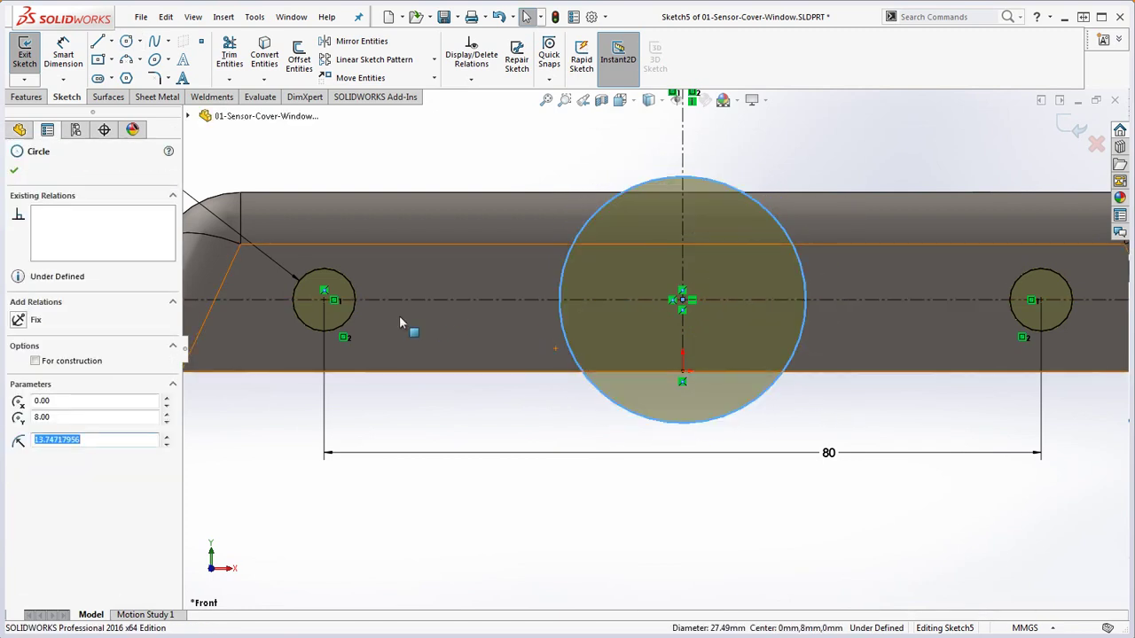
ctrl+click(352, 319)
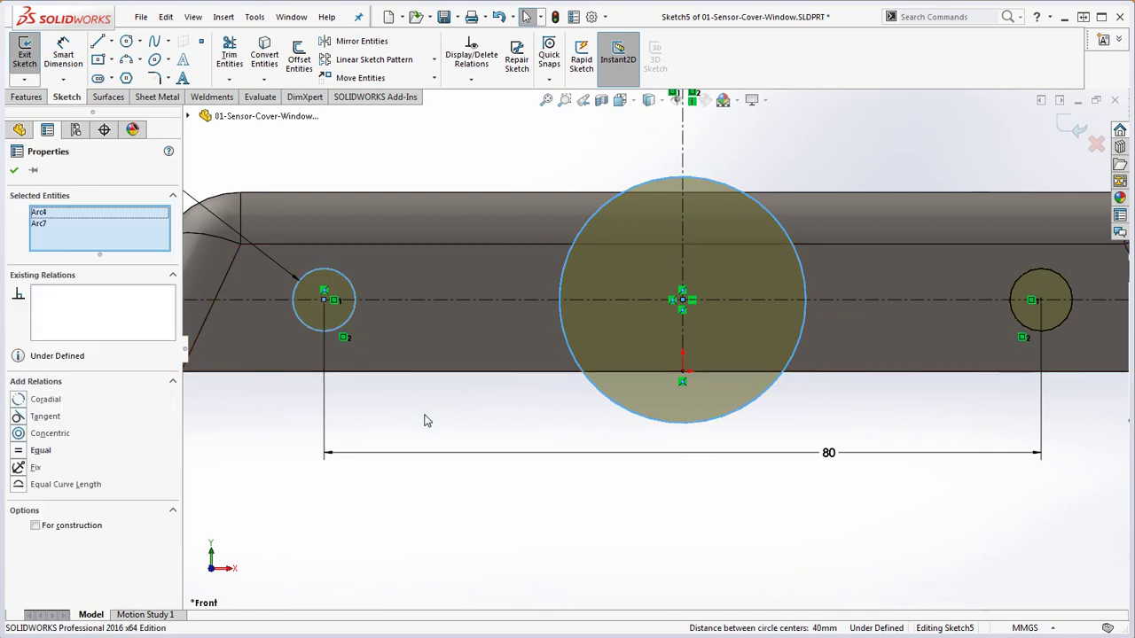
click(18, 453)
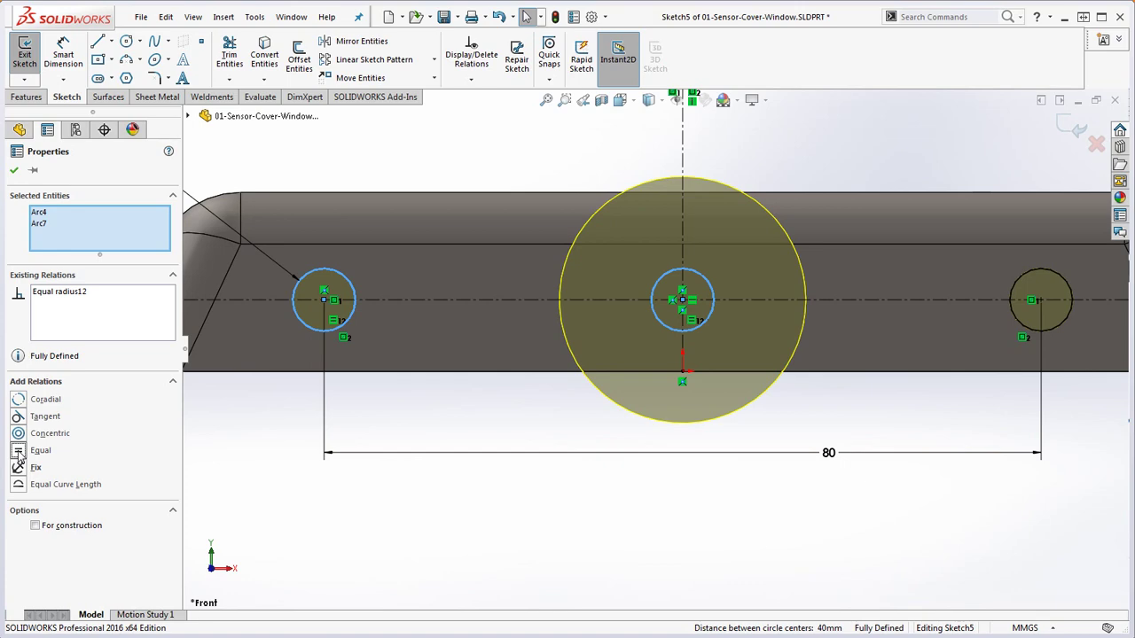
click(512, 472)
Exit the front mounting holes sketch and rebuild the part with the added centre hole
key(f)
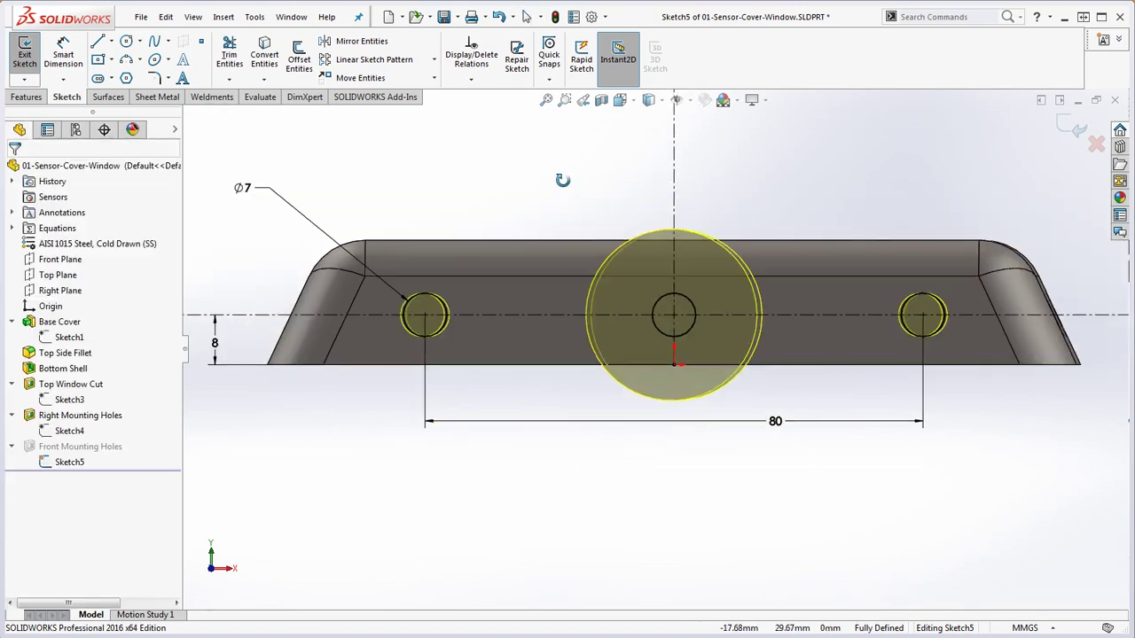
middle_drag(560, 183, 549, 210)
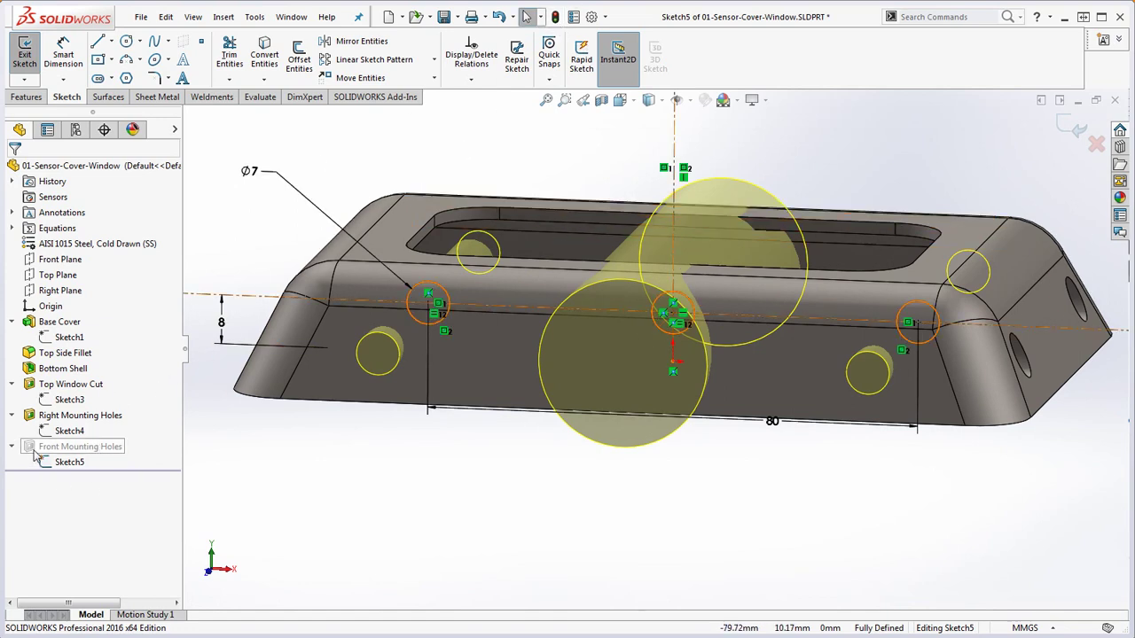
click(555, 17)
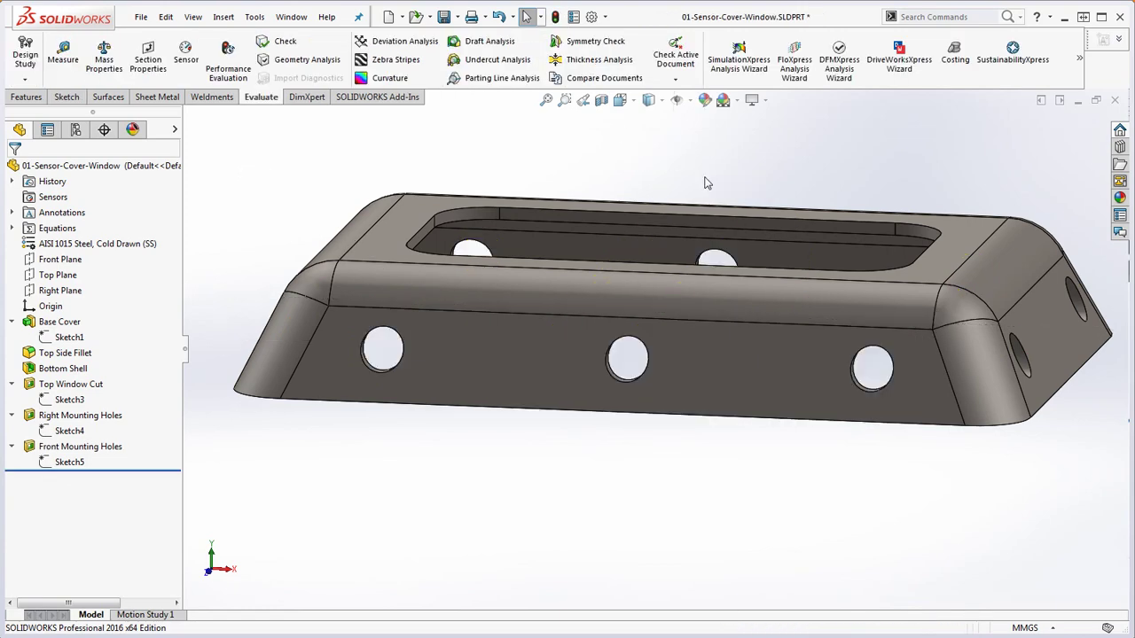
scroll(780, 246, down, 3)
scroll(735, 416, up, 8)
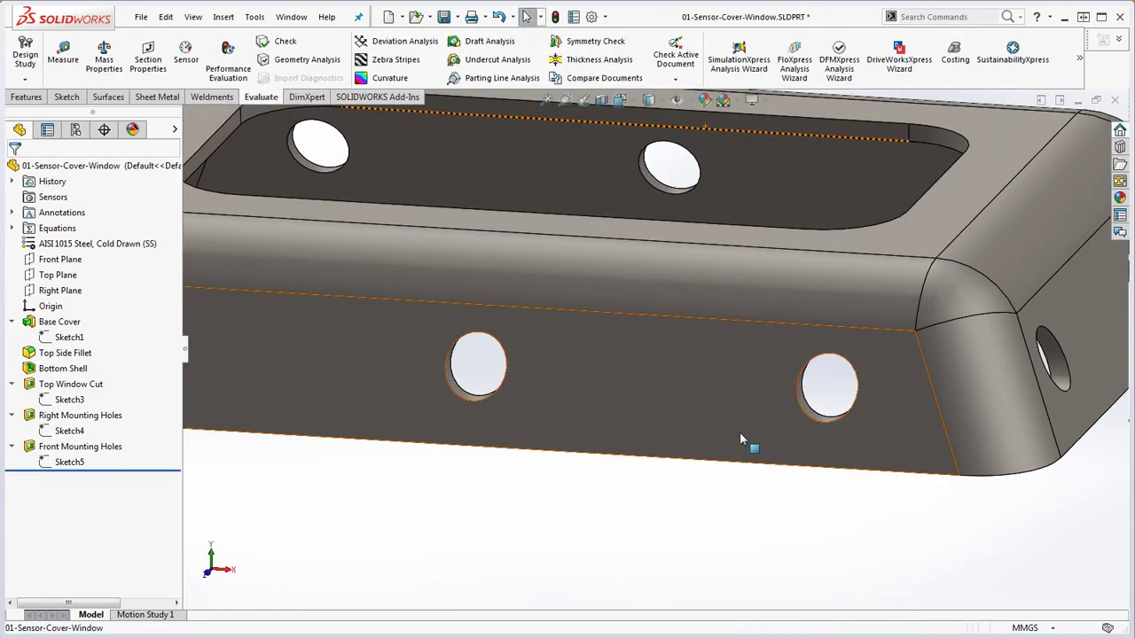
scroll(743, 441, down, 8)
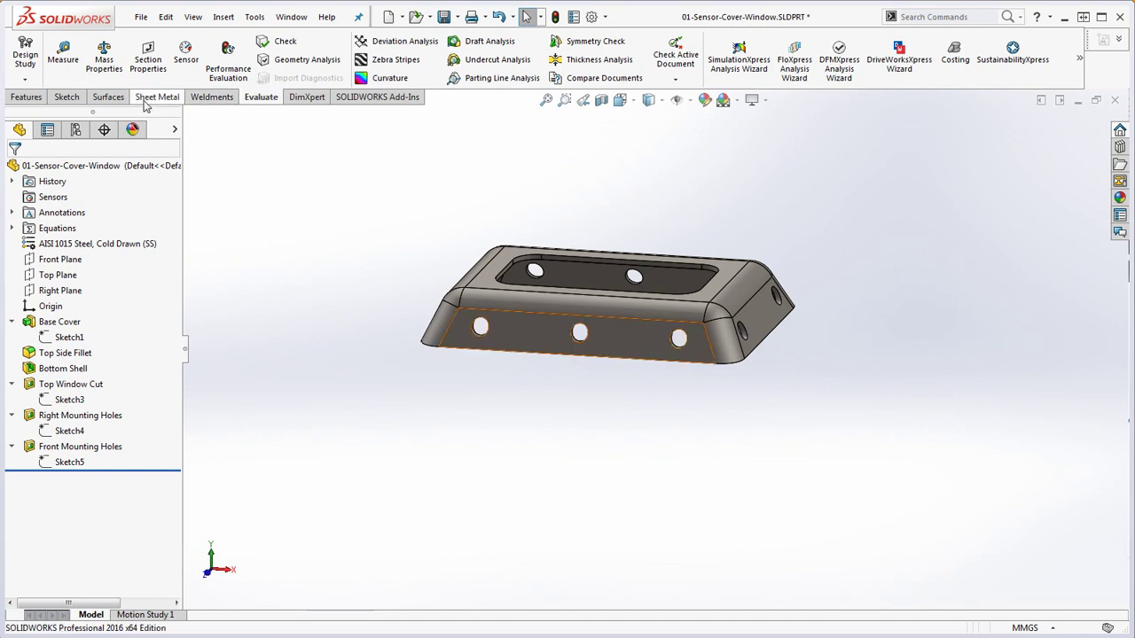
Evaluate the part's mass properties and compare them with the sheet notes on the 01-Sensor-Cover-Window PDF drawing in the browser
click(104, 60)
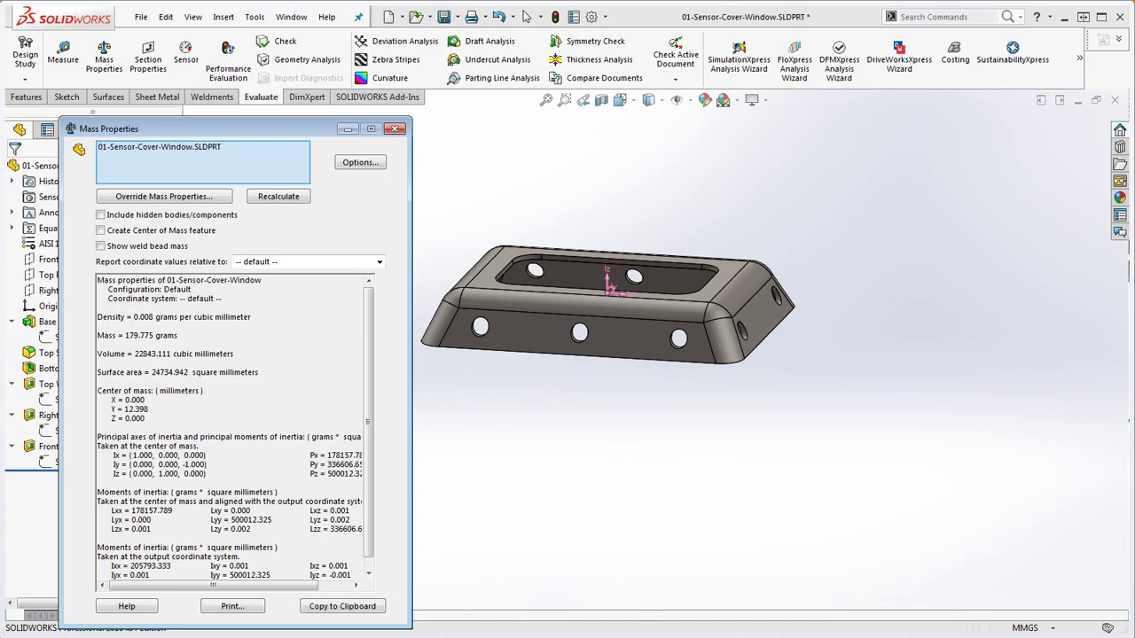
mouse_move(1134, 67)
mouse_down()
mouse_move(1134, 12)
mouse_move(1133, 40)
mouse_move(1105, 44)
mouse_up()
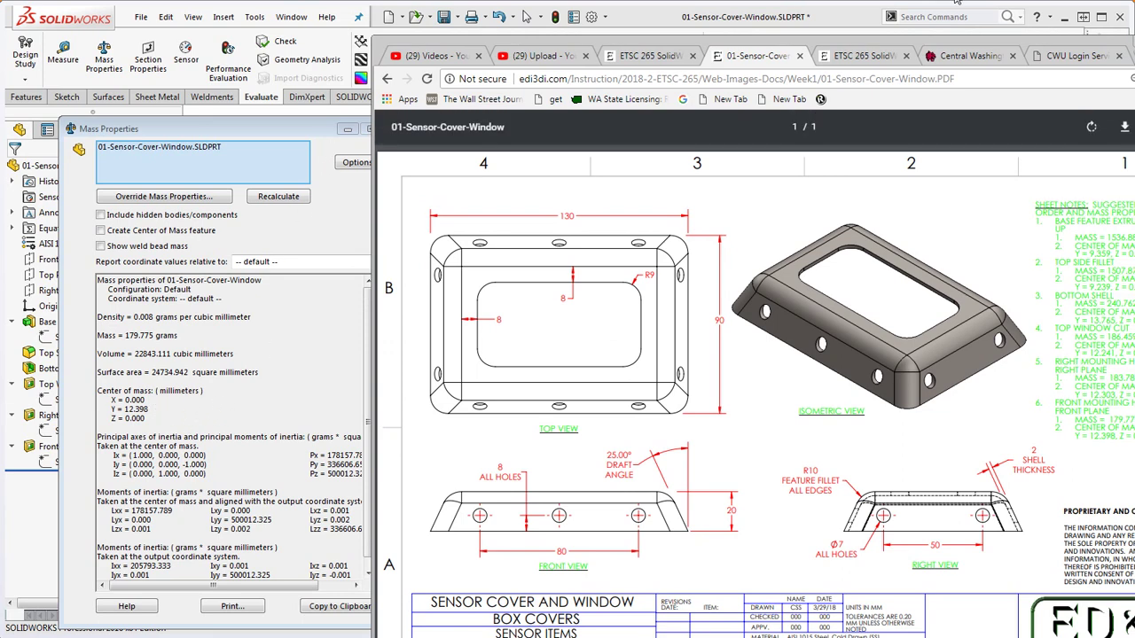
click(993, 39)
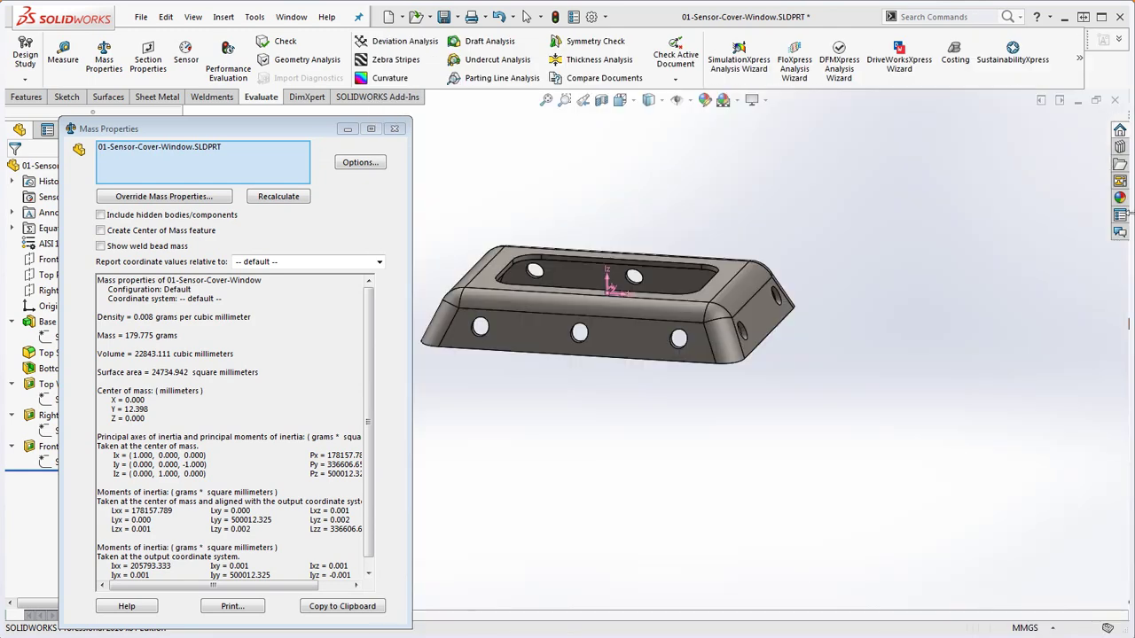
click(395, 128)
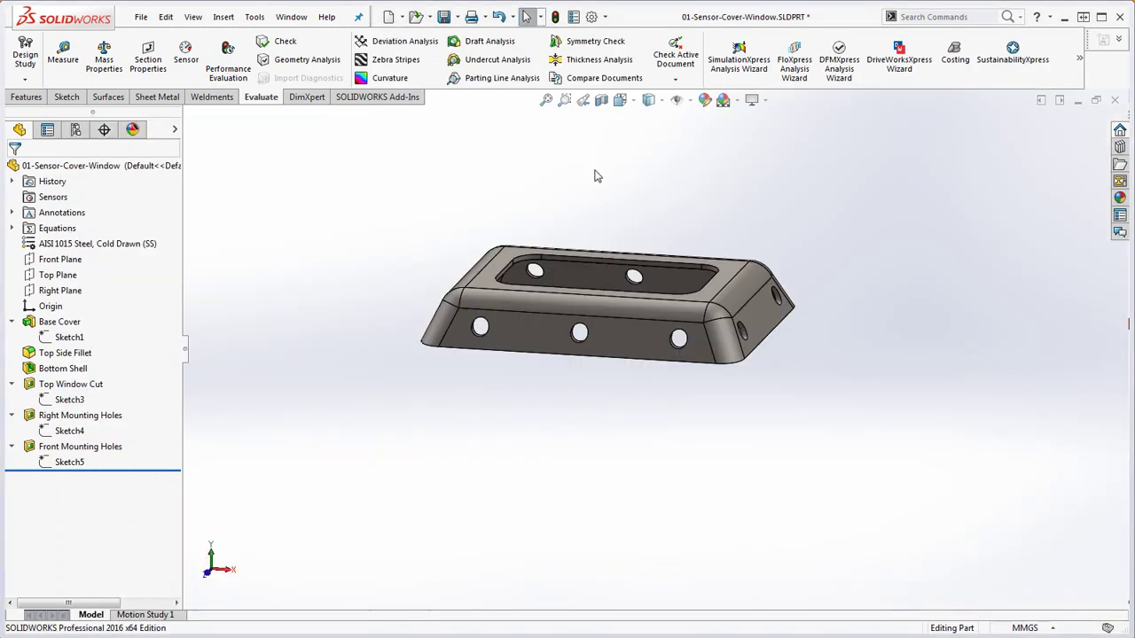